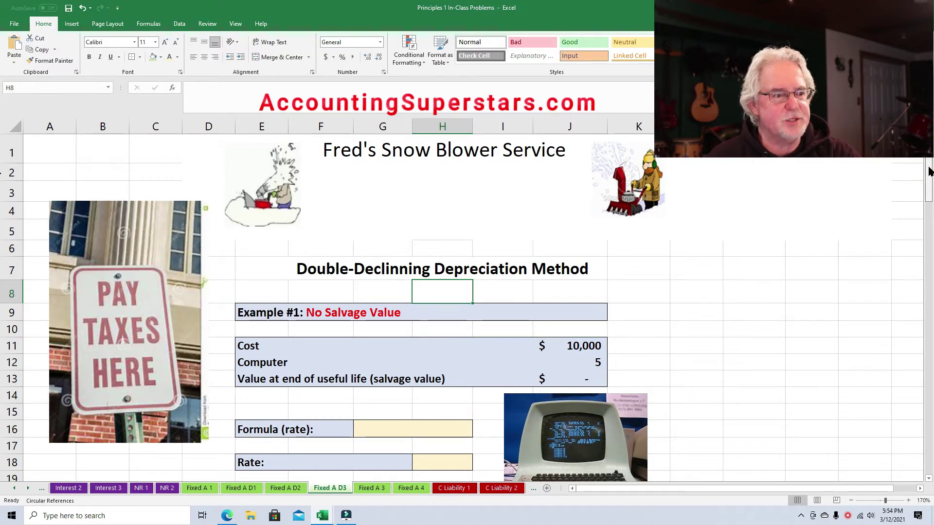
Step: Examine the cost, useful life and salvage value given for the computer in Example #1
{"action": "scroll", "coordinate": [928, 170], "scroll_direction": "down", "scroll_amount": 2}
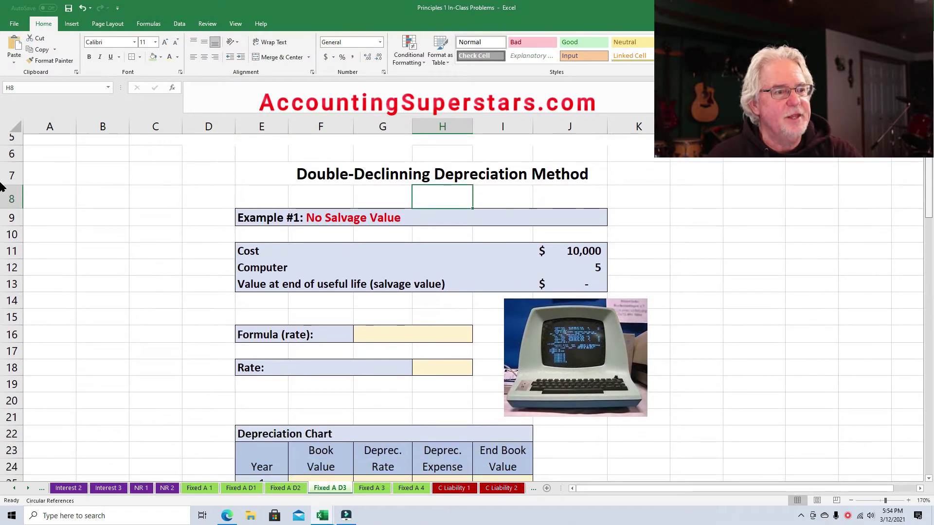
{"action": "scroll", "coordinate": [914, 199], "scroll_direction": "down", "scroll_amount": 1}
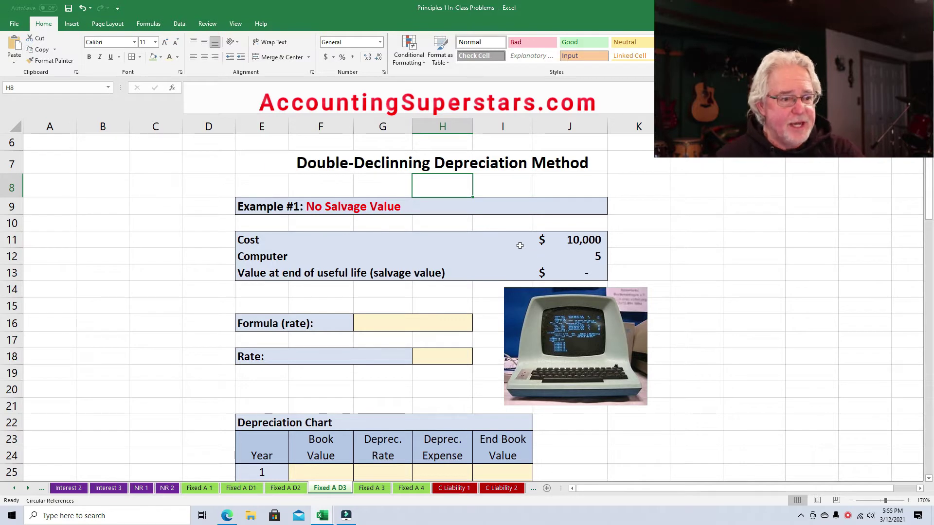
{"action": "left_click", "coordinate": [575, 241]}
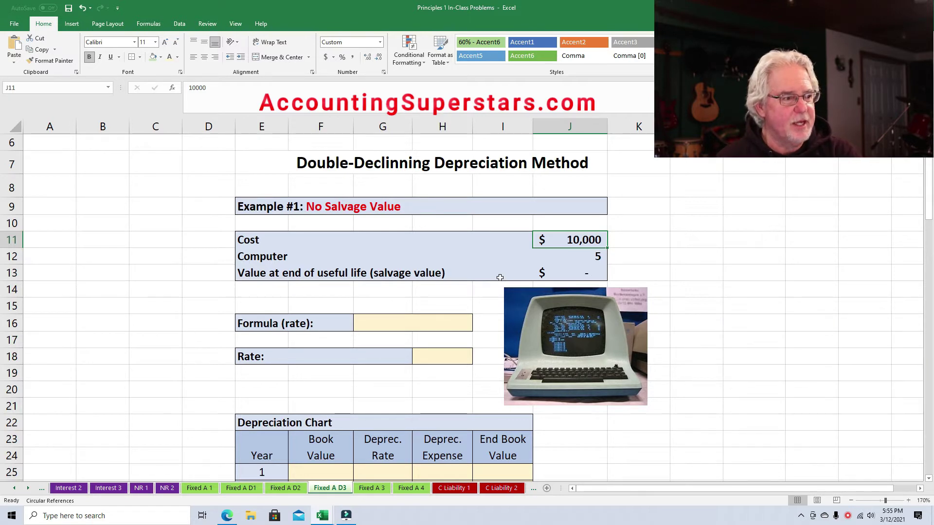
{"action": "left_click", "coordinate": [589, 259]}
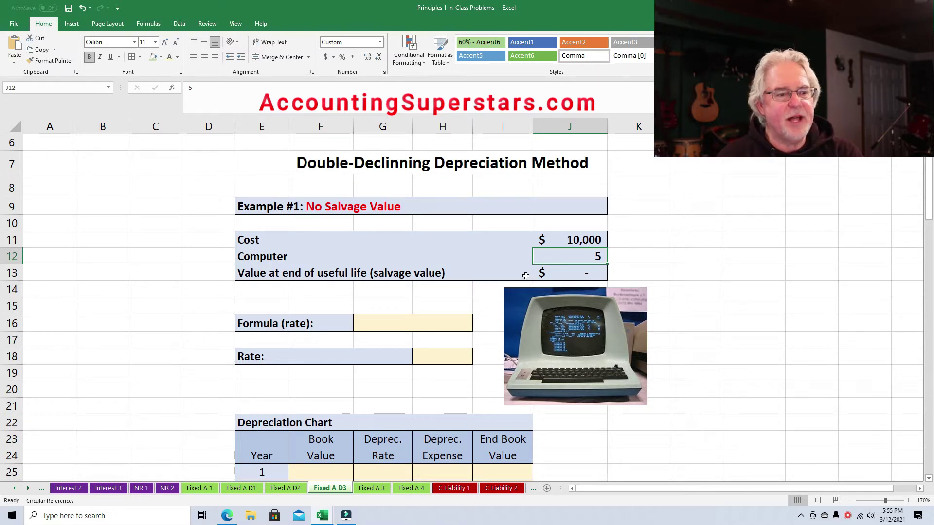
{"action": "left_click", "coordinate": [574, 272]}
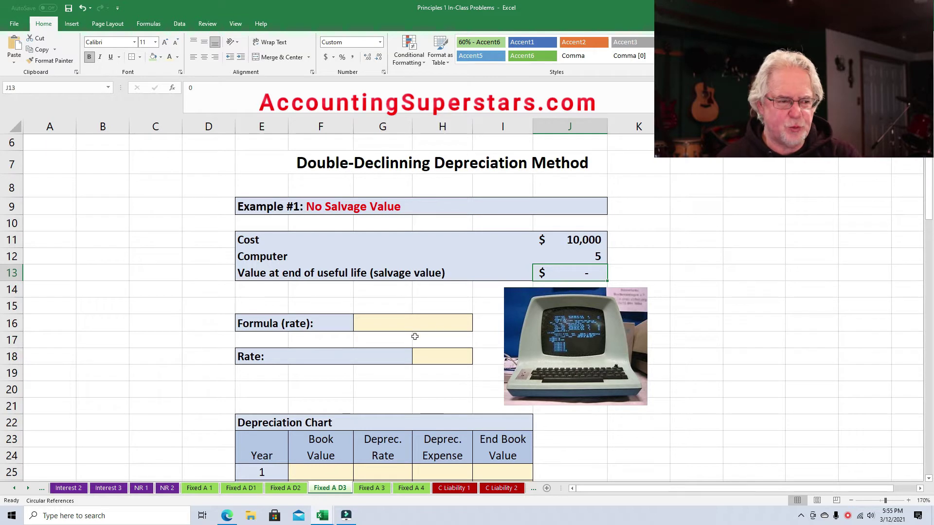
Step: Reveal the hidden rate formula in G16 and the depreciation rate in H18 by setting their font color to black
{"action": "left_click", "coordinate": [376, 326]}
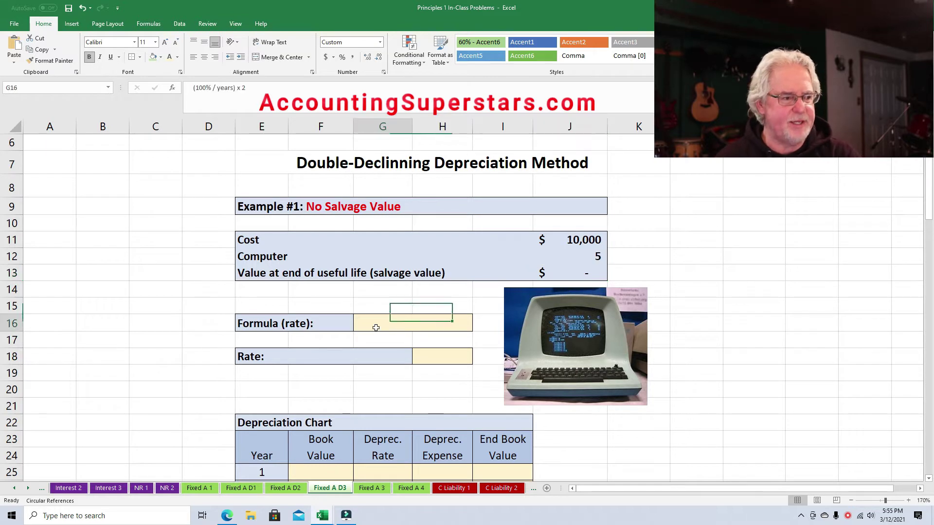
{"action": "left_click", "coordinate": [177, 56]}
{"action": "left_click", "coordinate": [180, 91]}
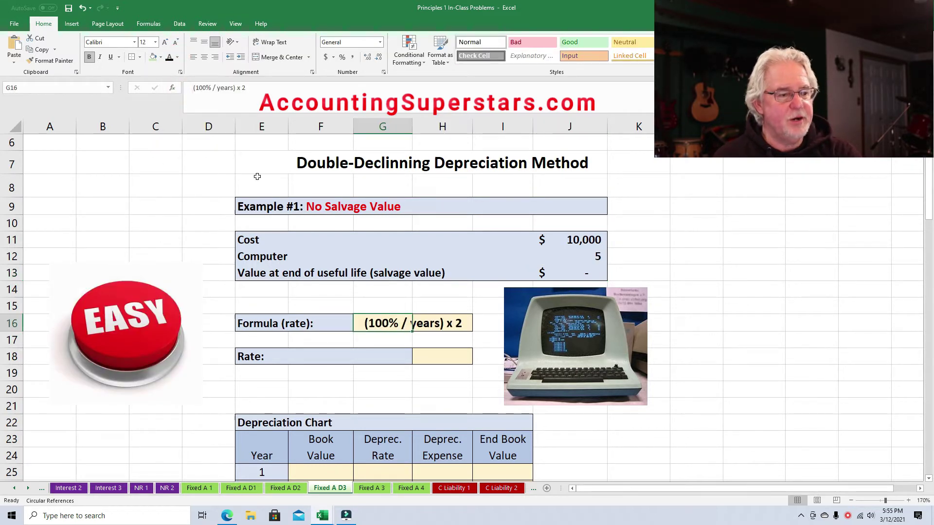
{"action": "left_click", "coordinate": [329, 294]}
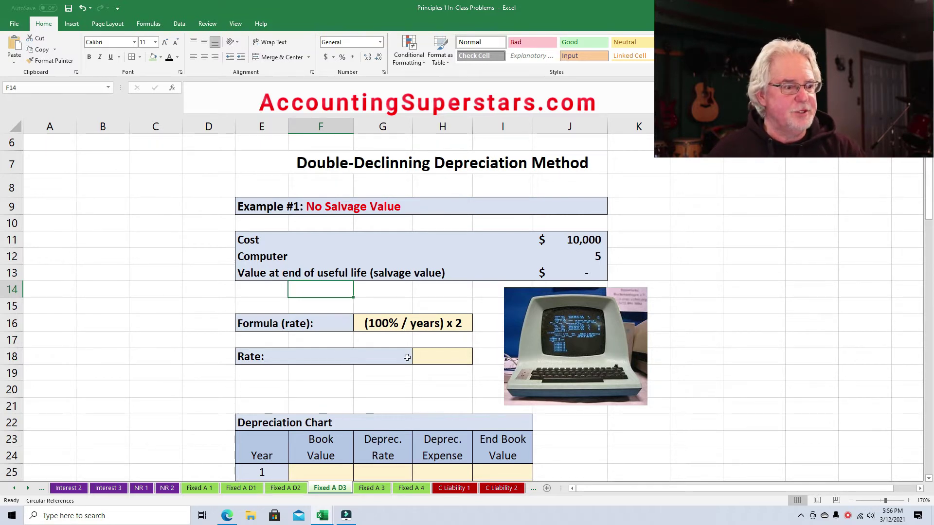
{"action": "left_click", "coordinate": [429, 355]}
{"action": "left_click", "coordinate": [169, 57]}
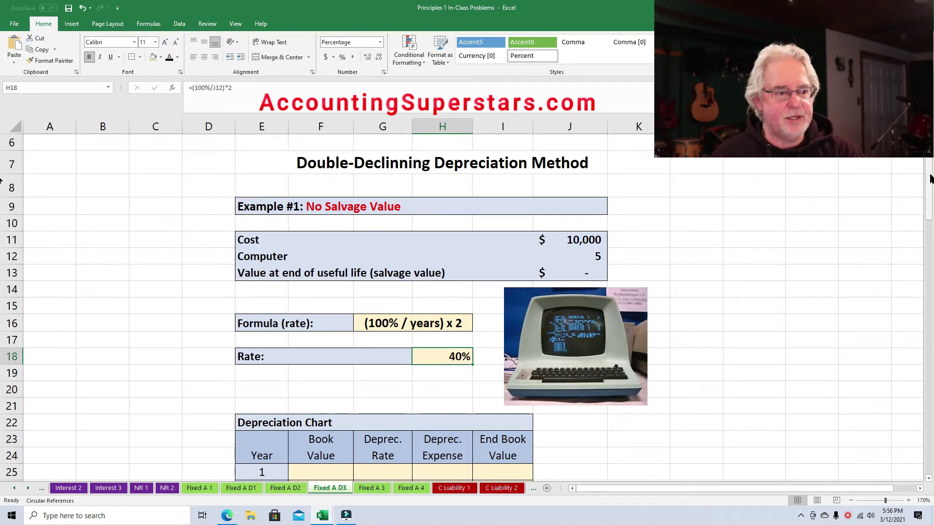
Step: Set the year 1 book value in F25 of the Depreciation Chart to black font and compare it with the cost in J11
{"action": "scroll", "coordinate": [6, 199], "scroll_direction": "down", "scroll_amount": 2}
{"action": "scroll", "coordinate": [6, 203], "scroll_direction": "down", "scroll_amount": 1}
{"action": "scroll", "coordinate": [6, 206], "scroll_direction": "up", "scroll_amount": 1}
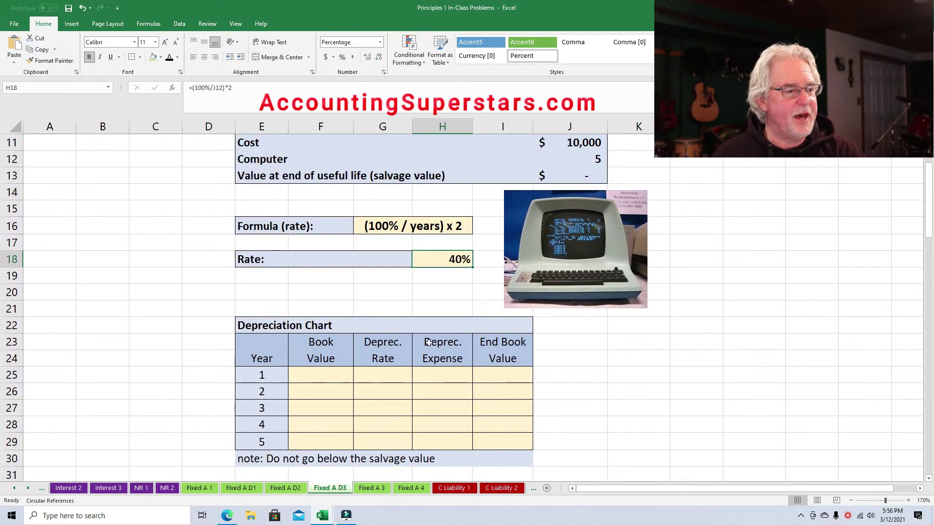
{"action": "left_click", "coordinate": [319, 375]}
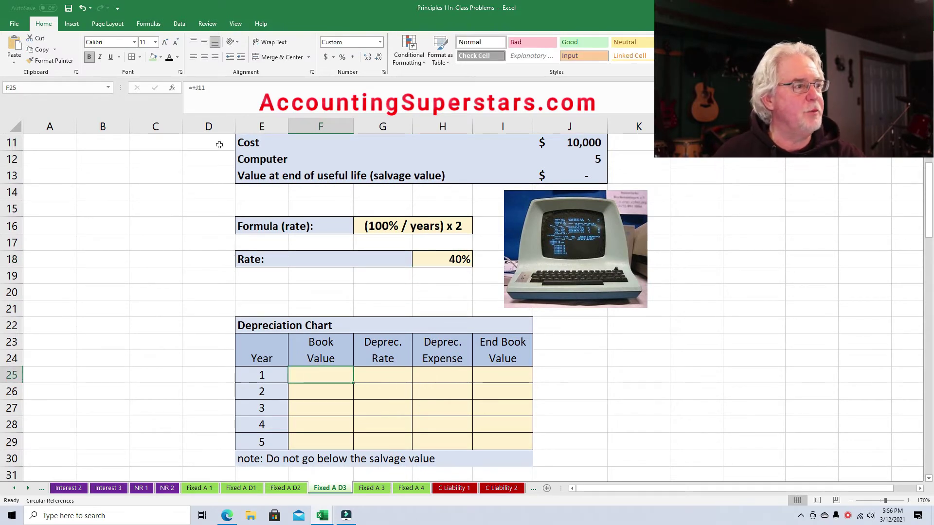
{"action": "left_click", "coordinate": [168, 57]}
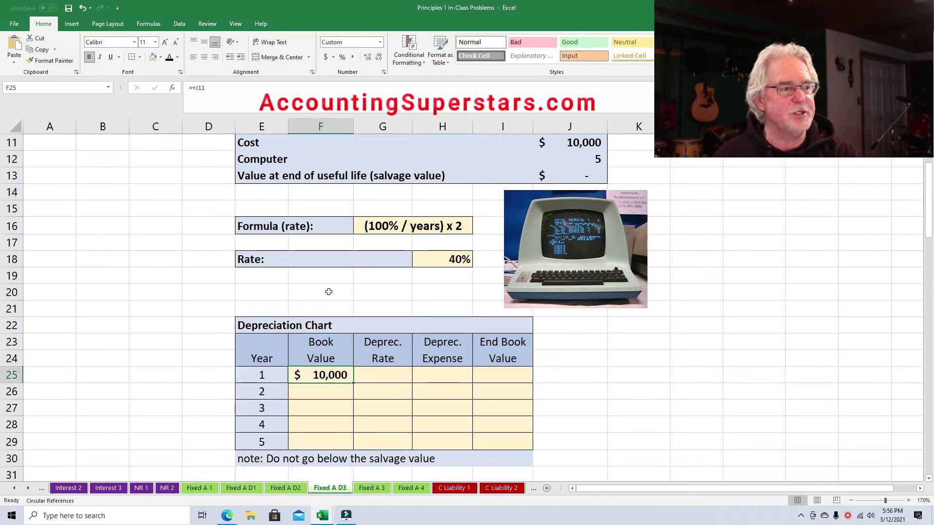
{"action": "left_click", "coordinate": [564, 142]}
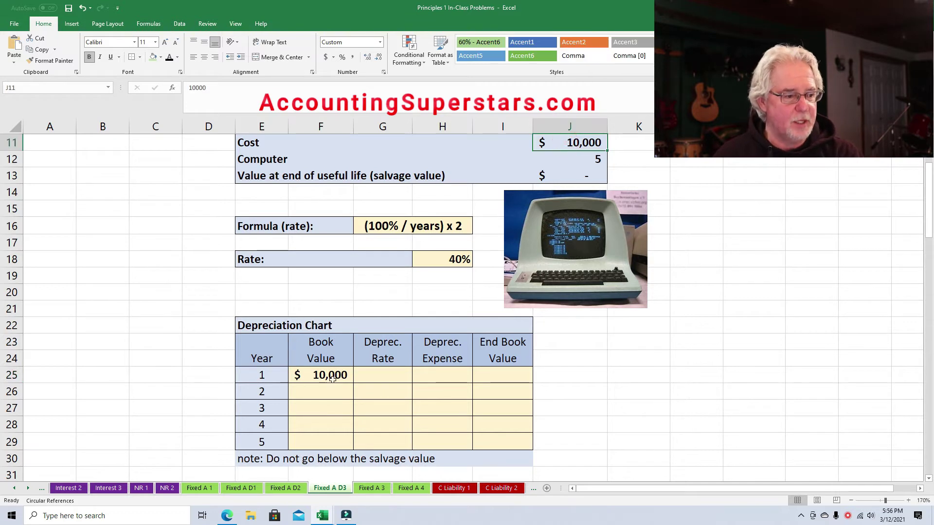
Step: Apply black font to the year 1 depreciation rate, depreciation expense and ending book value in G25, H25 and I25
{"action": "left_click", "coordinate": [383, 377]}
{"action": "left_click", "coordinate": [170, 57]}
{"action": "left_click", "coordinate": [445, 375]}
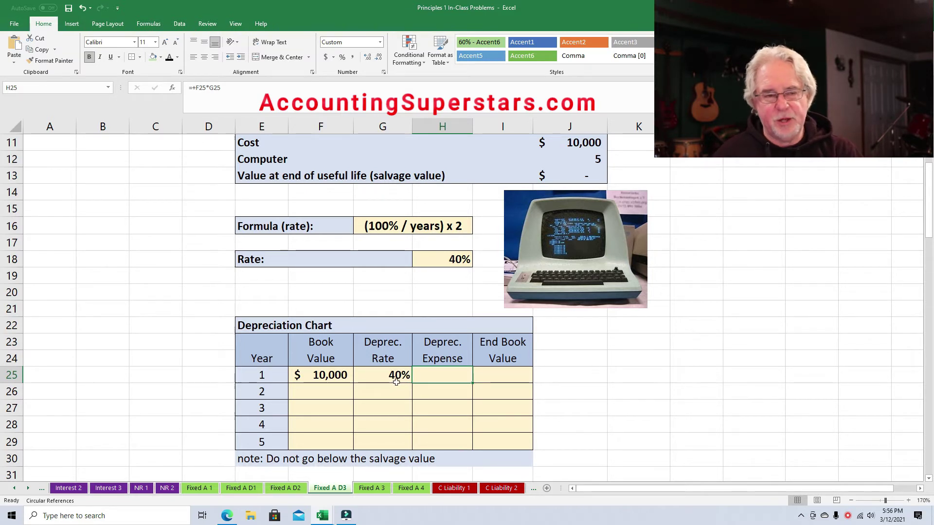
{"action": "left_click", "coordinate": [170, 58]}
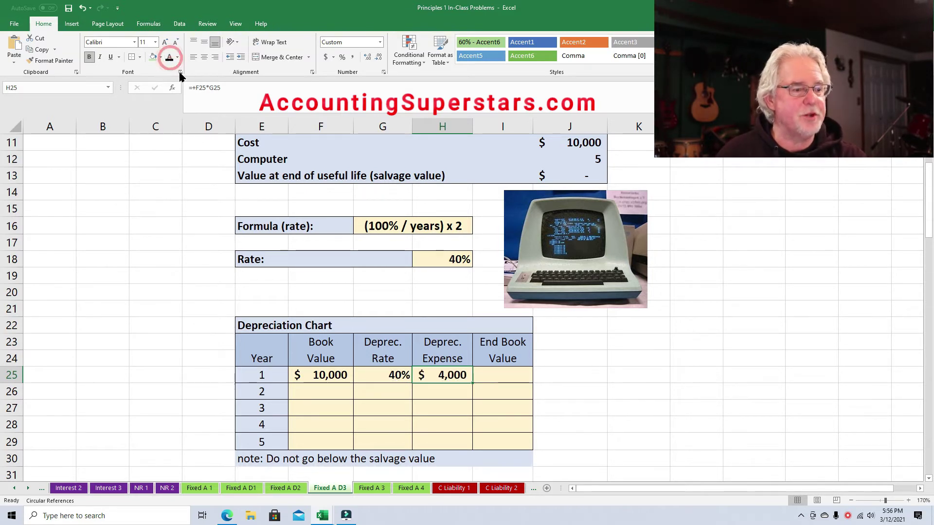
{"action": "left_click", "coordinate": [499, 373]}
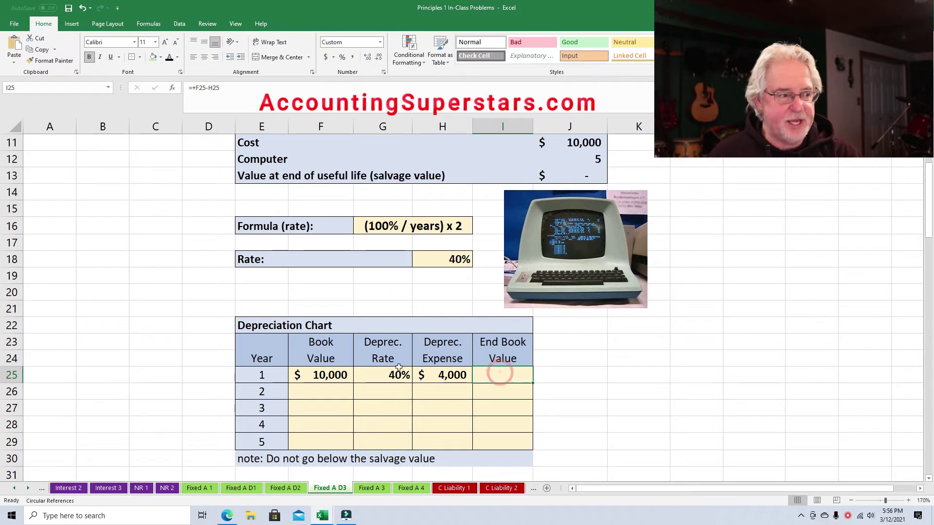
{"action": "left_click", "coordinate": [169, 58]}
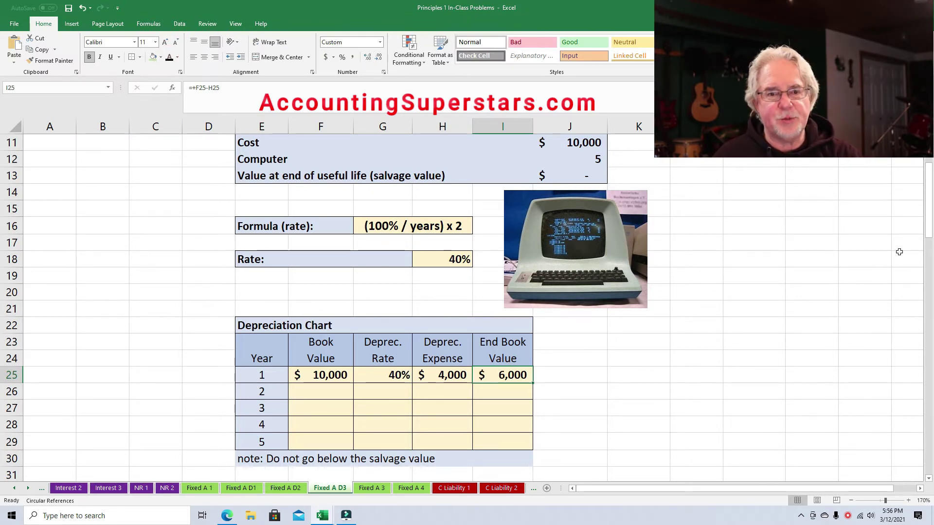
Step: Reveal the 1st year depreciation amount in J34 with black font
{"action": "scroll", "coordinate": [928, 209], "scroll_direction": "down", "scroll_amount": 3}
{"action": "scroll", "coordinate": [4, 245], "scroll_direction": "down", "scroll_amount": 1}
{"action": "left_click", "coordinate": [586, 392]}
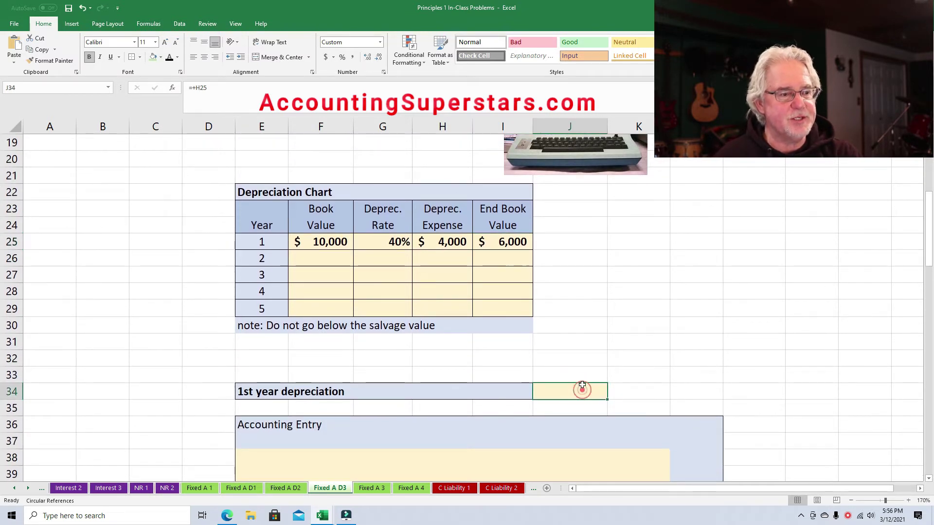
{"action": "left_click", "coordinate": [169, 57]}
Step: Turn the Accounting Entry's hidden account names in E38:F39, the debit in J38 and the credit in K39 black
{"action": "left_click_drag", "start_coordinate": [927, 258], "coordinate": [928, 270]}
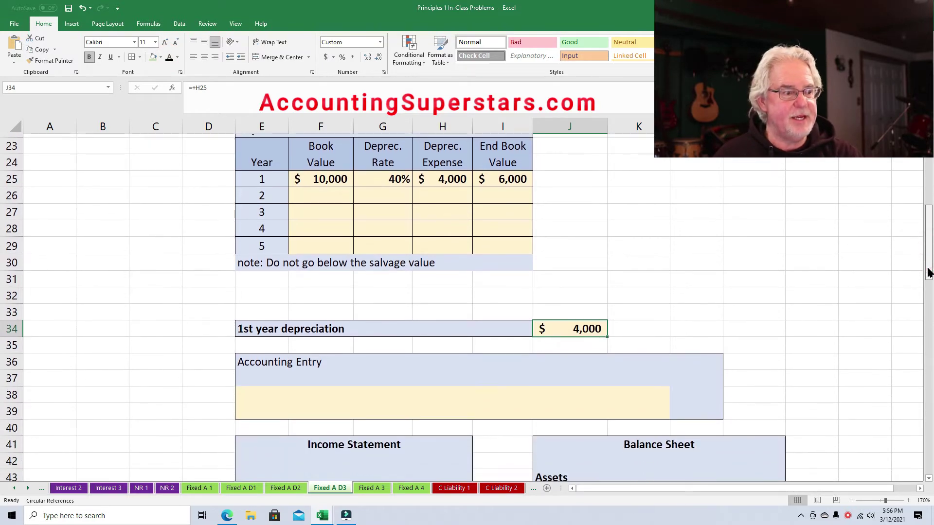
{"action": "left_click", "coordinate": [250, 392]}
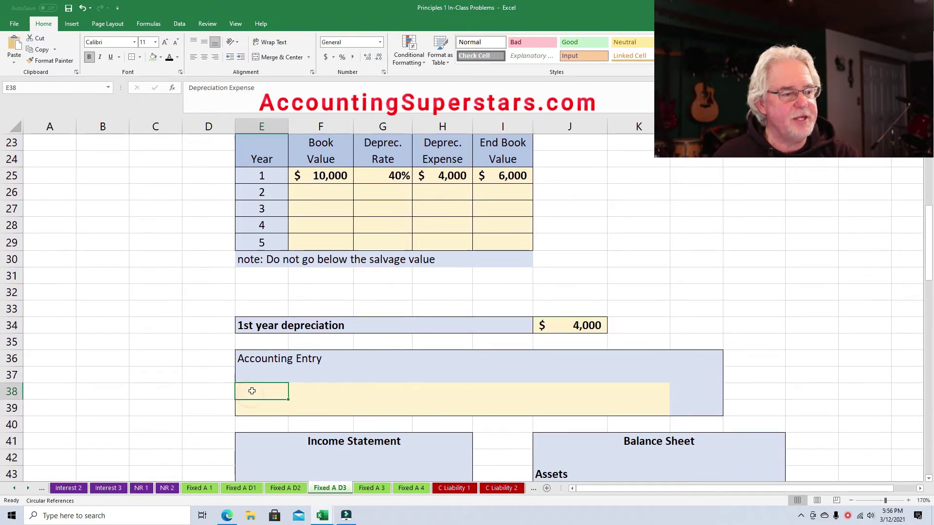
{"action": "left_click_drag", "start_coordinate": [256, 391], "coordinate": [316, 408]}
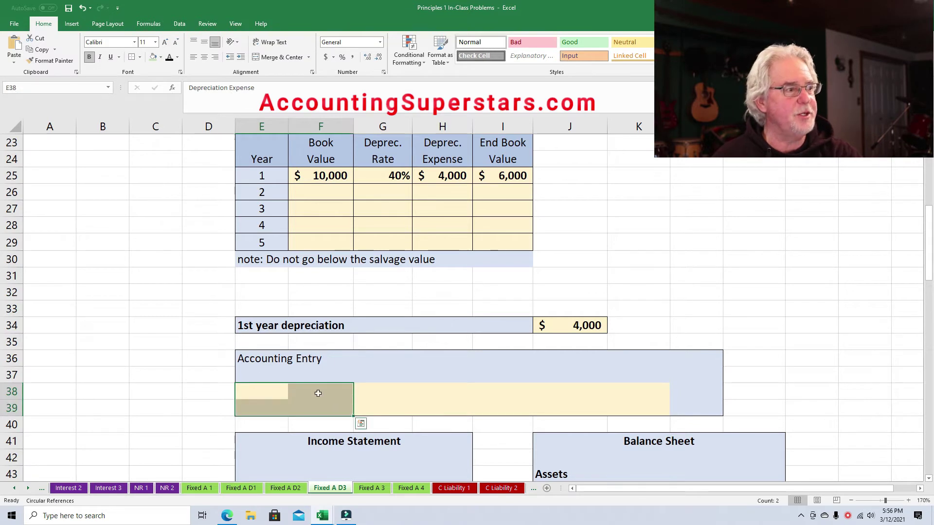
{"action": "left_click", "coordinate": [170, 58]}
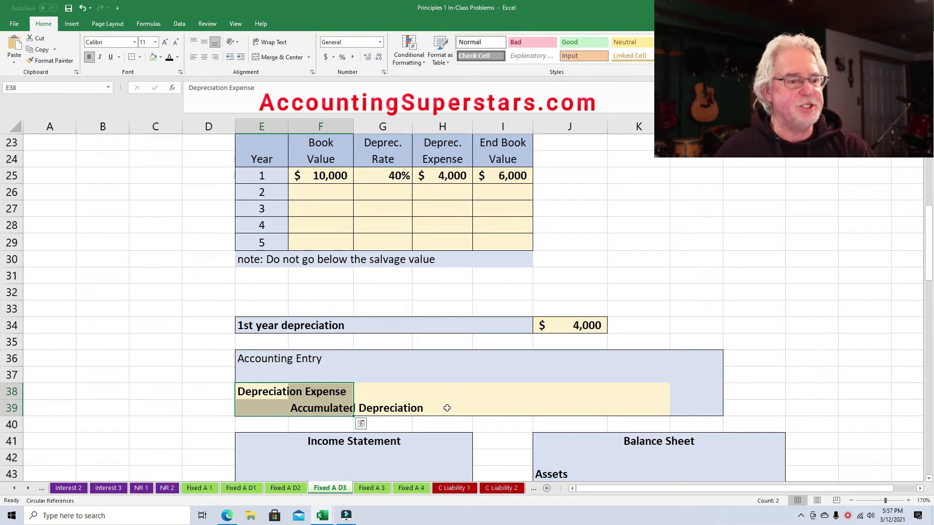
{"action": "left_click", "coordinate": [572, 391]}
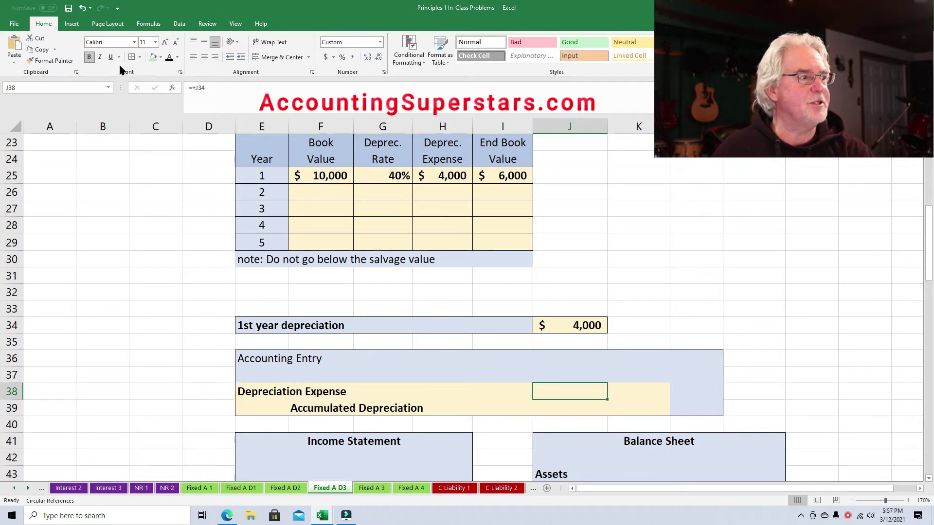
{"action": "left_click", "coordinate": [169, 58]}
{"action": "left_click", "coordinate": [638, 413]}
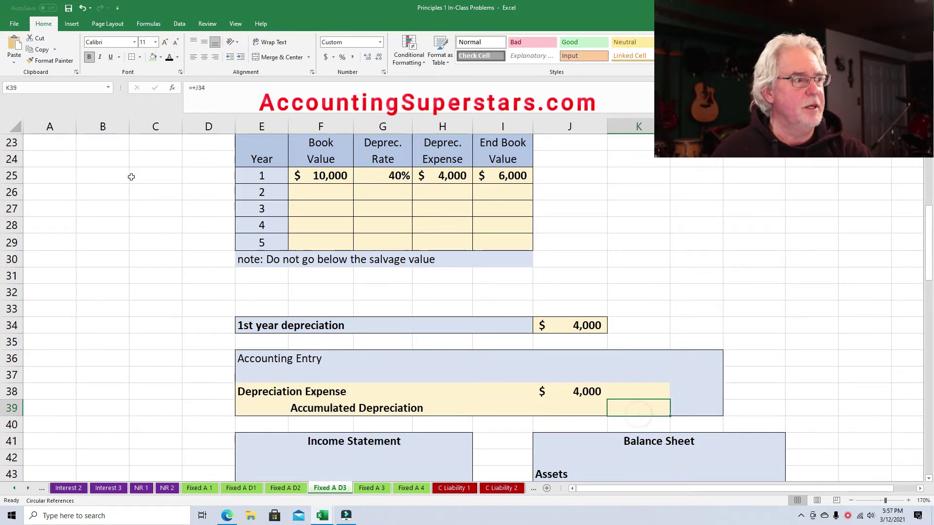
{"action": "left_click", "coordinate": [169, 58]}
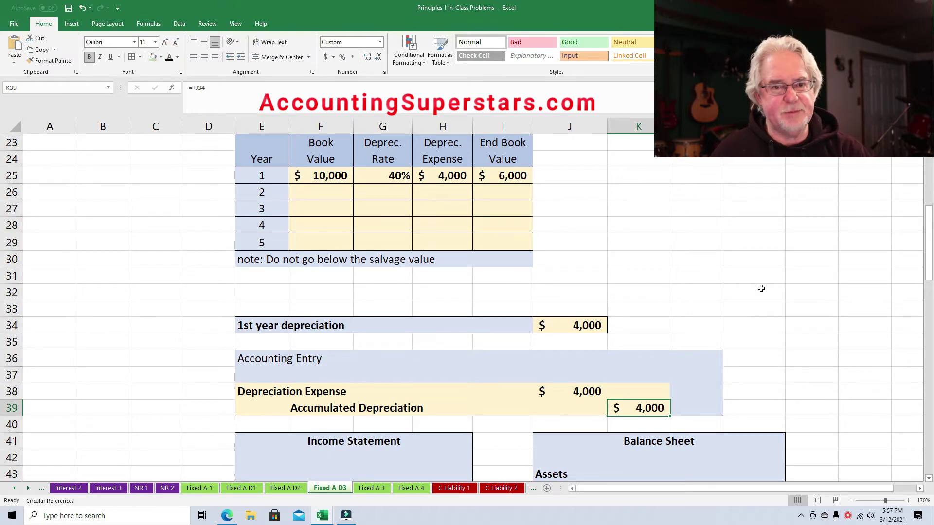
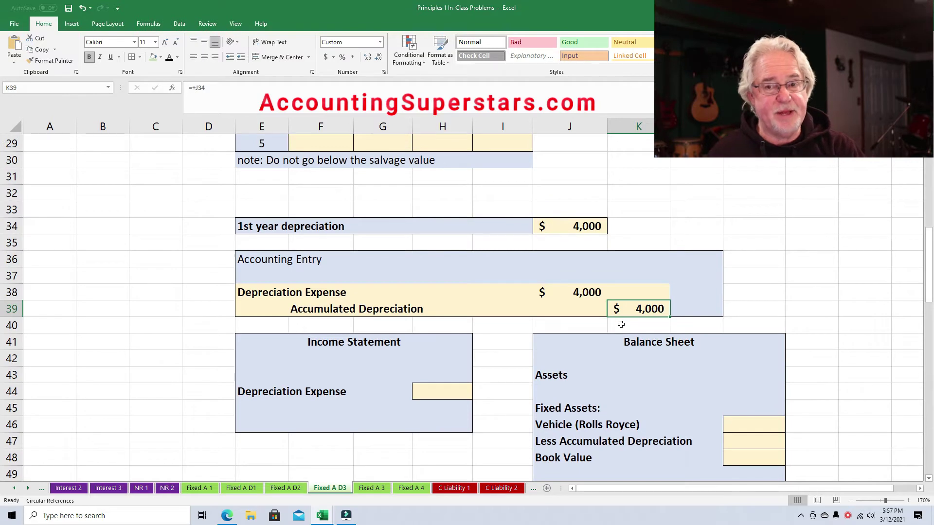
{"action": "left_click", "coordinate": [424, 389]}
{"action": "left_click", "coordinate": [170, 58]}
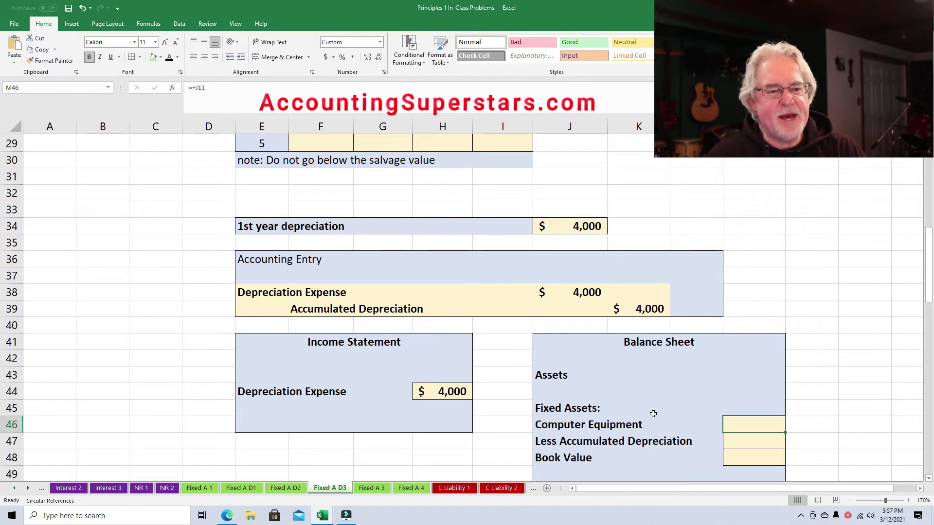
{"action": "left_click", "coordinate": [746, 426]}
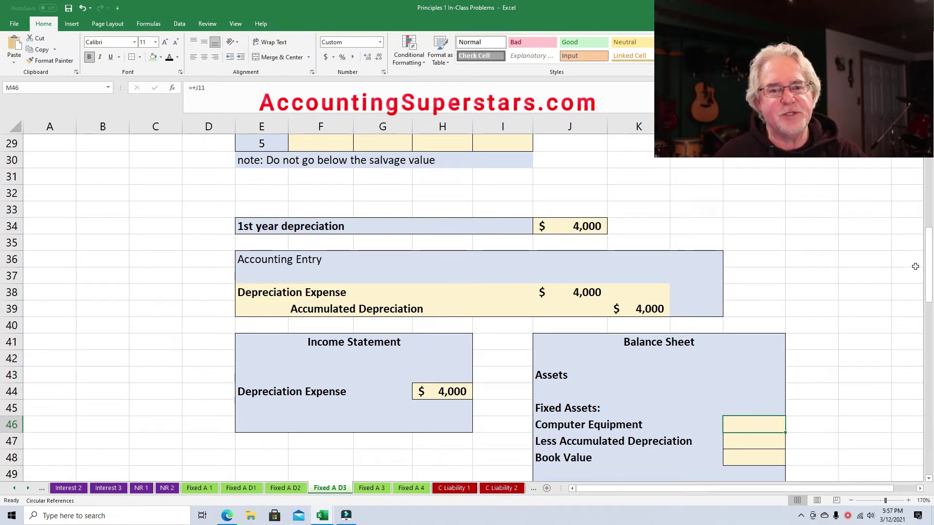
{"action": "left_click_drag", "start_coordinate": [928, 273], "coordinate": [925, 249]}
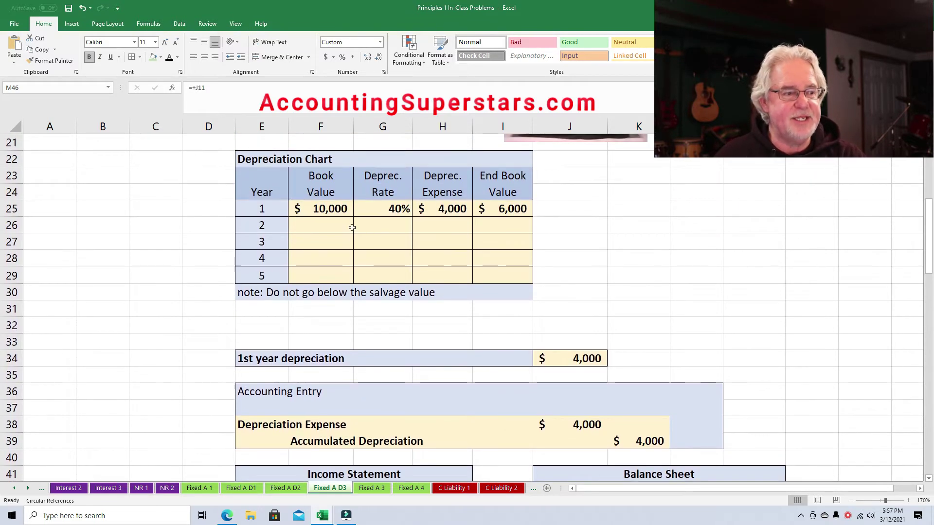
{"action": "left_click", "coordinate": [324, 209]}
{"action": "left_click_drag", "start_coordinate": [927, 271], "coordinate": [928, 296]}
{"action": "left_click", "coordinate": [738, 341]}
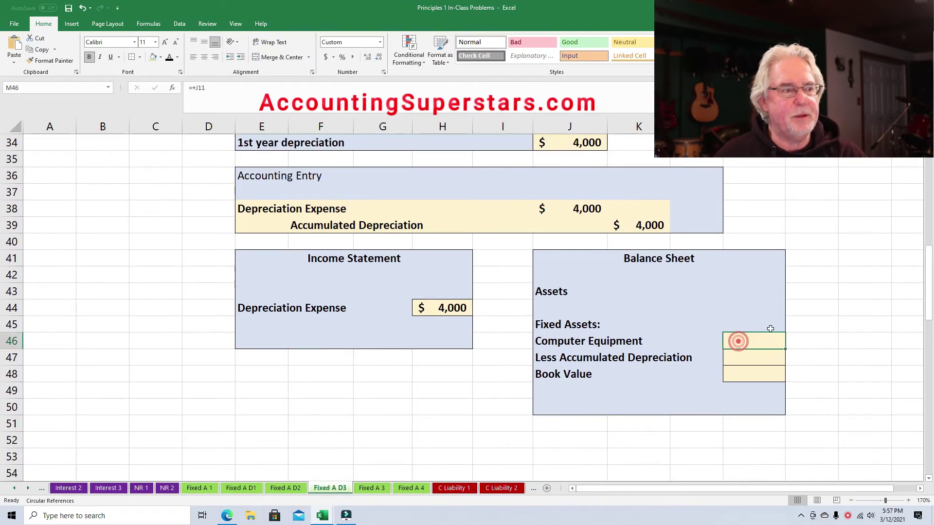
{"action": "left_click", "coordinate": [170, 59]}
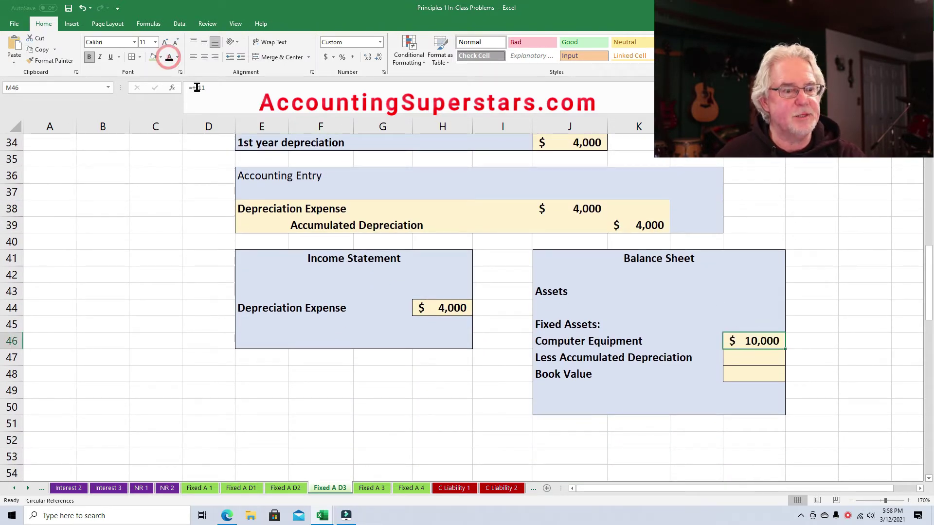
Step: Reveal the Balance Sheet's accumulated depreciation in M47 and book value in M48 with black font
{"action": "left_click", "coordinate": [747, 355]}
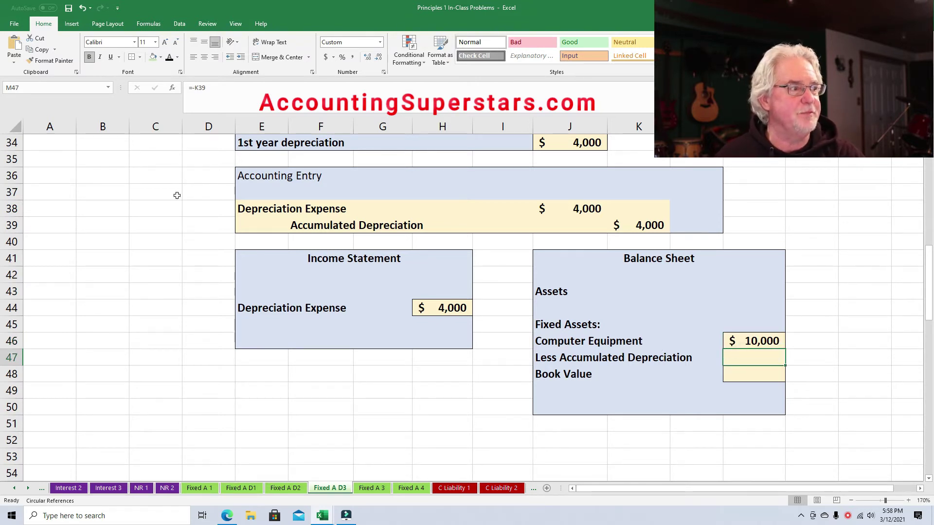
{"action": "left_click", "coordinate": [169, 58]}
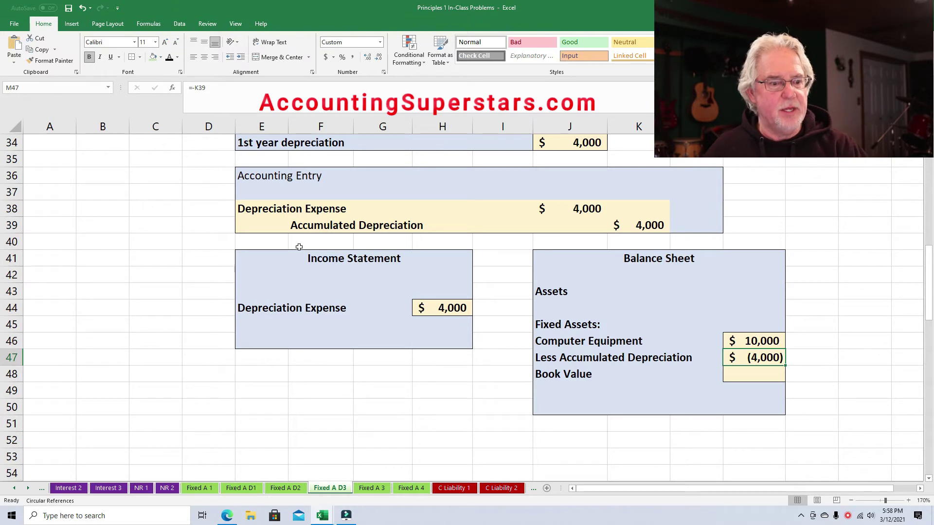
{"action": "left_click", "coordinate": [759, 381]}
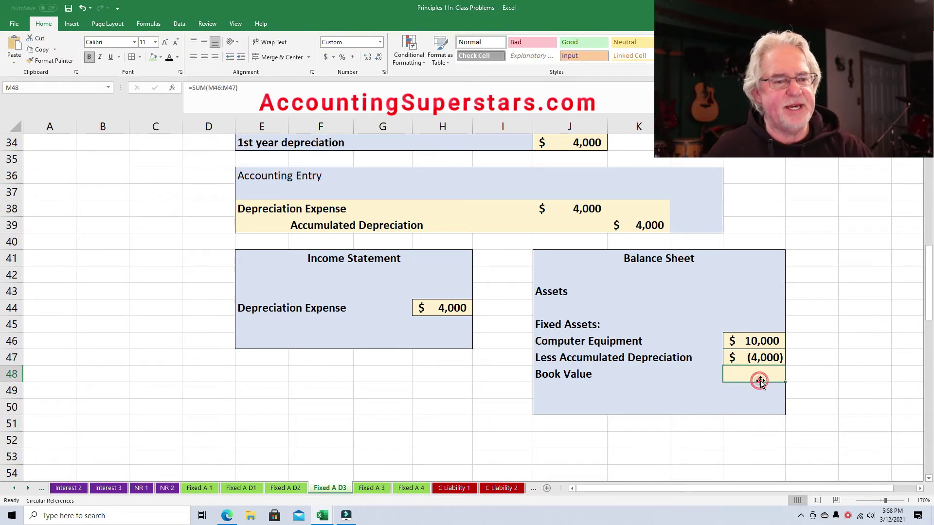
{"action": "left_click", "coordinate": [169, 58]}
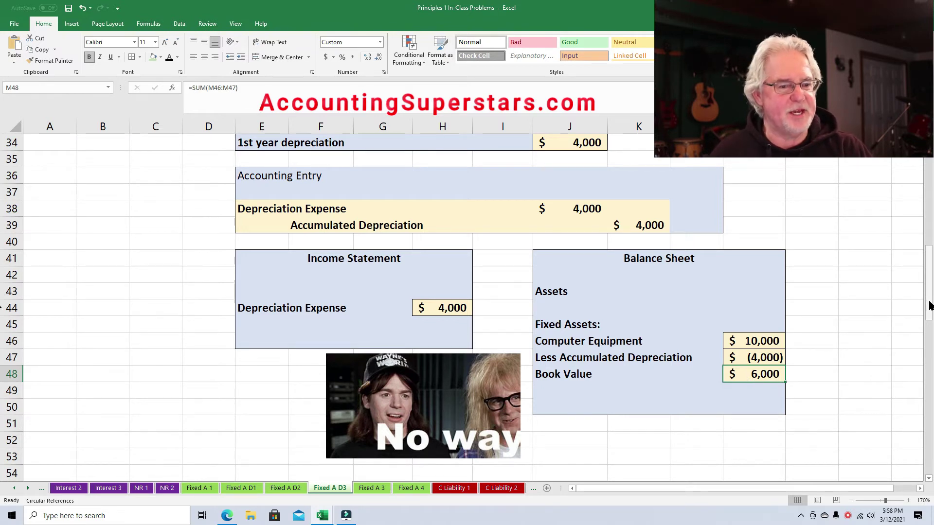
Step: Reveal the Depreciation Chart's year 2 book value, rate, expense and end book value in F26:I26 with black font
{"action": "left_click_drag", "start_coordinate": [929, 305], "coordinate": [899, 236]}
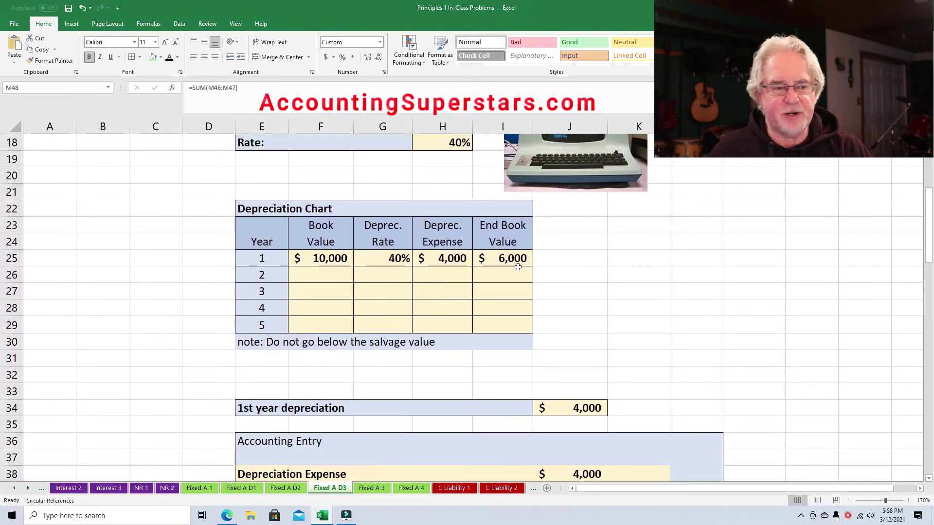
{"action": "left_click", "coordinate": [320, 277]}
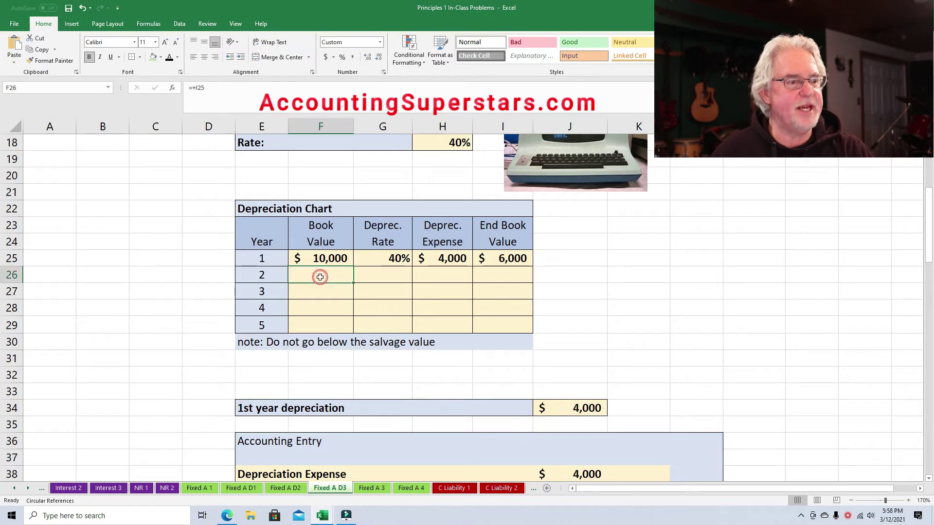
{"action": "left_click", "coordinate": [513, 259]}
{"action": "left_click", "coordinate": [312, 275]}
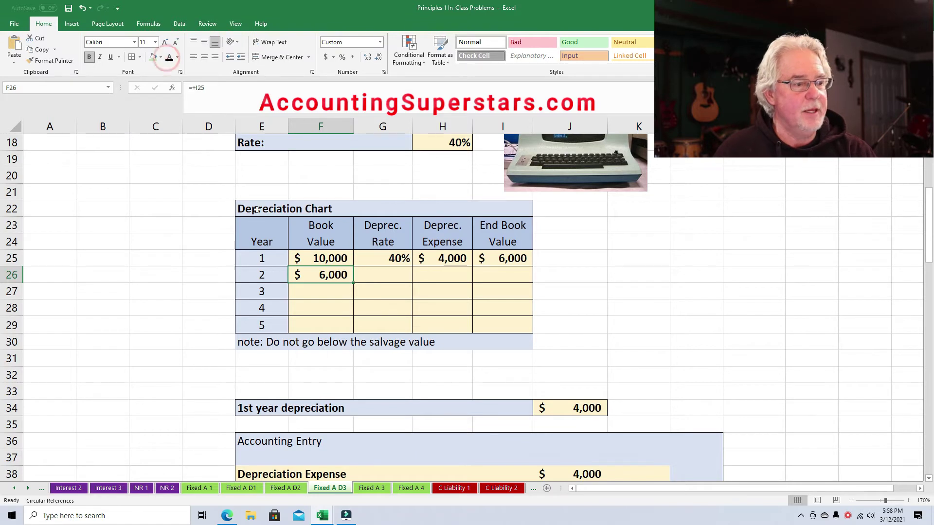
{"action": "left_click", "coordinate": [377, 271]}
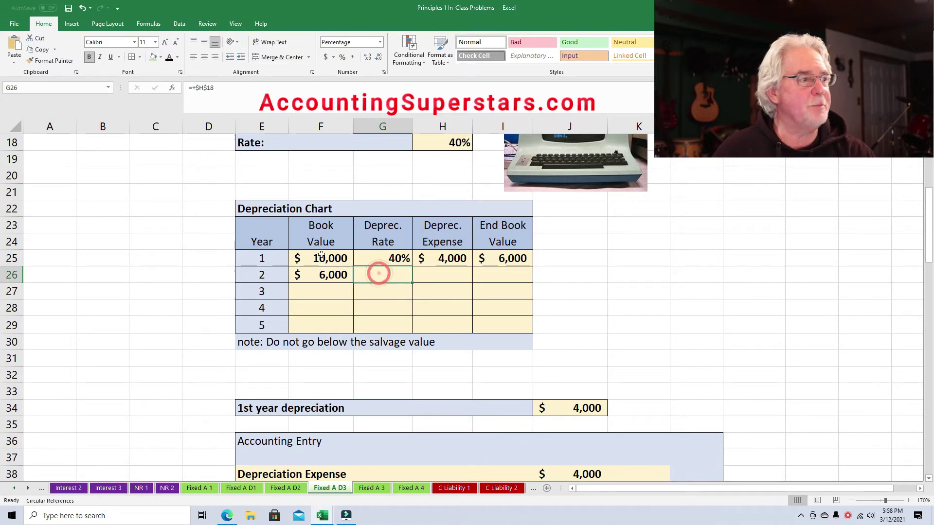
{"action": "left_click", "coordinate": [170, 57]}
{"action": "left_click", "coordinate": [457, 281]}
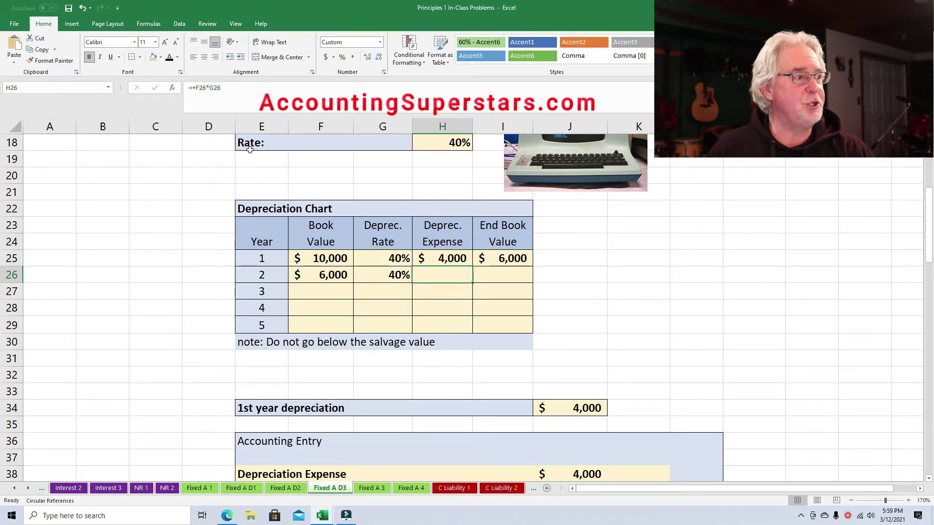
{"action": "left_click", "coordinate": [169, 58]}
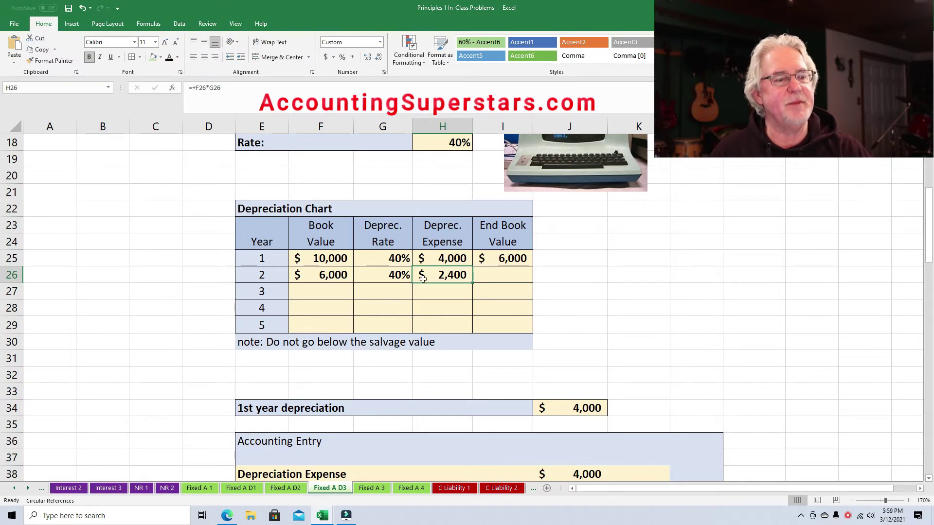
{"action": "left_click", "coordinate": [505, 278]}
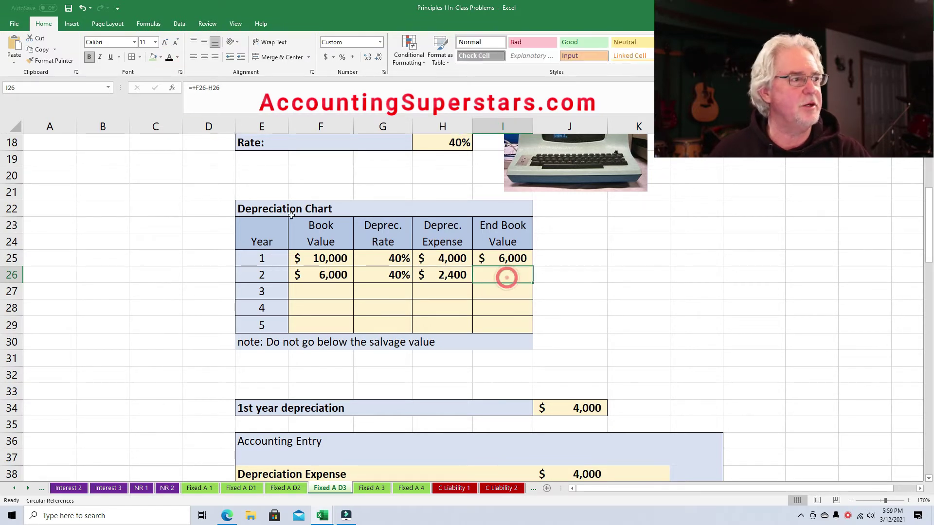
{"action": "left_click", "coordinate": [170, 60]}
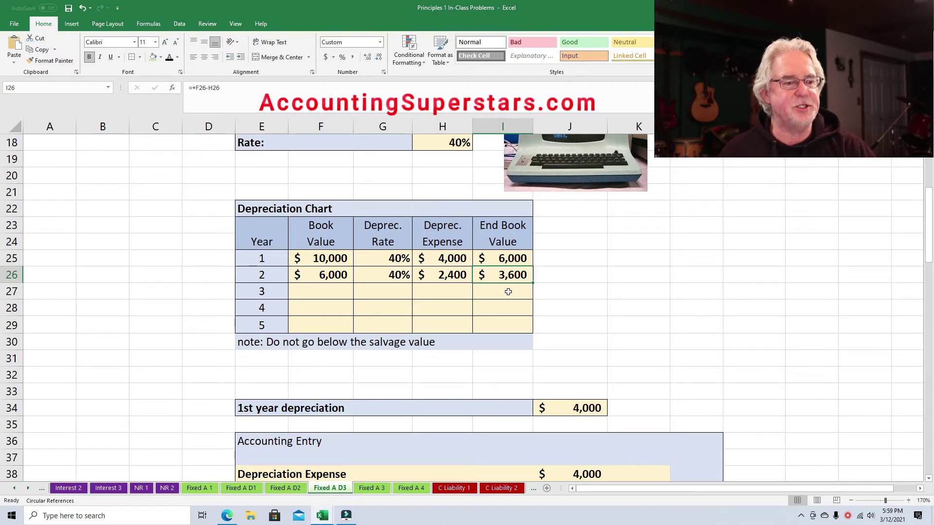
Step: Turn the year 3 book value, rate, expense and end book value in F27:I27 of the Depreciation Chart black
{"action": "left_click", "coordinate": [570, 409]}
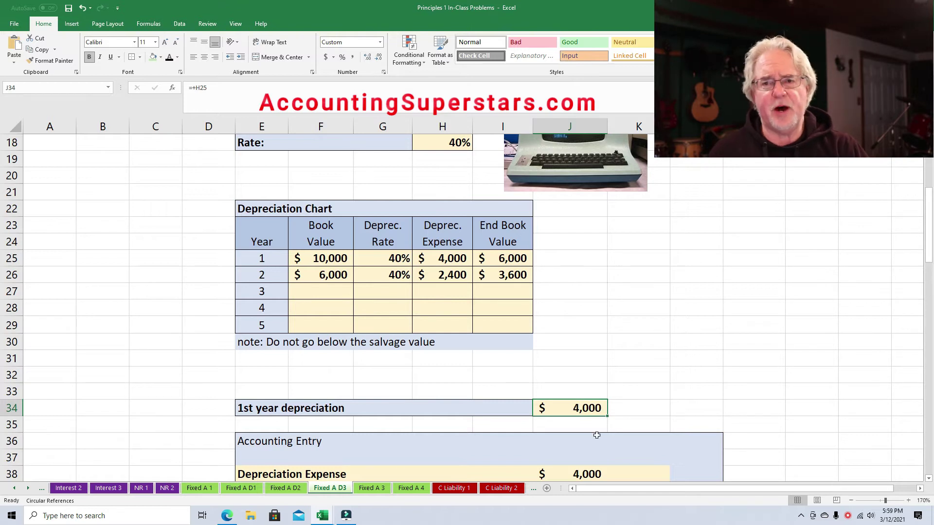
{"action": "left_click", "coordinate": [339, 292]}
{"action": "left_click", "coordinate": [168, 60]}
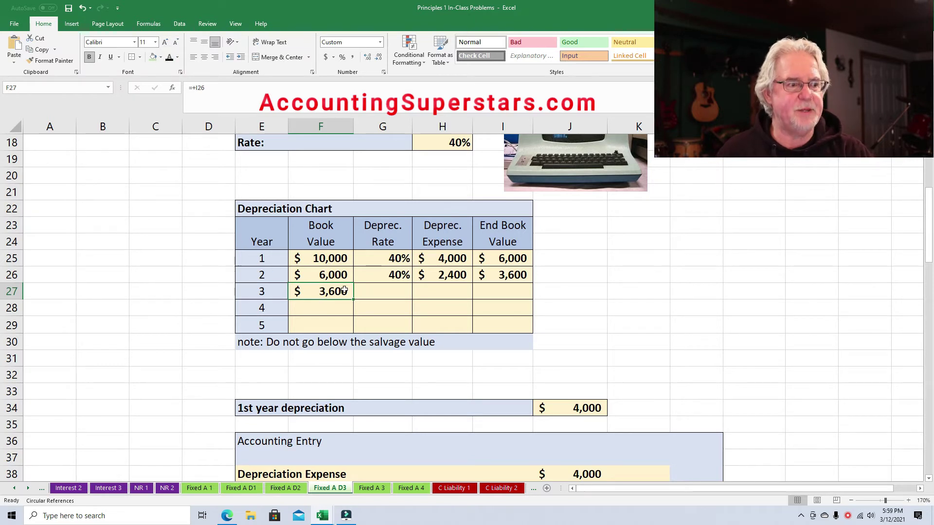
{"action": "left_click", "coordinate": [382, 291]}
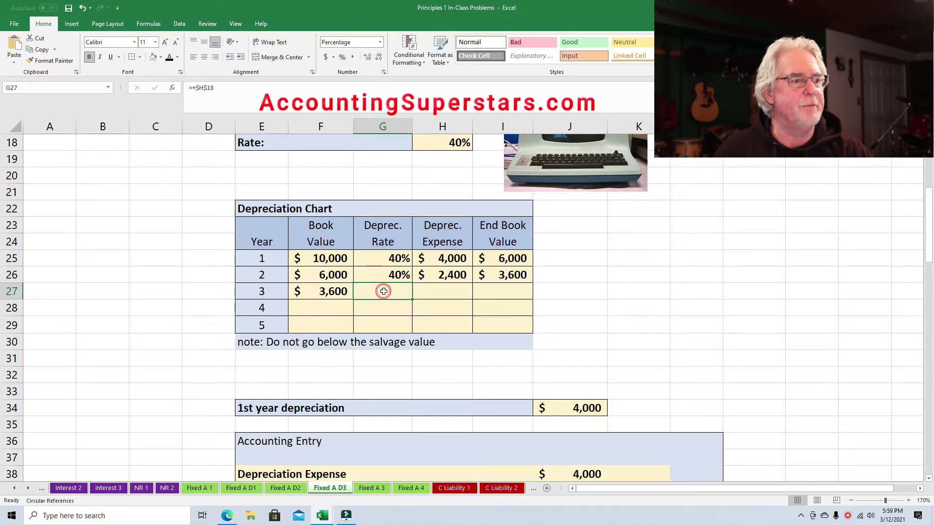
{"action": "left_click", "coordinate": [169, 58]}
{"action": "left_click", "coordinate": [458, 291]}
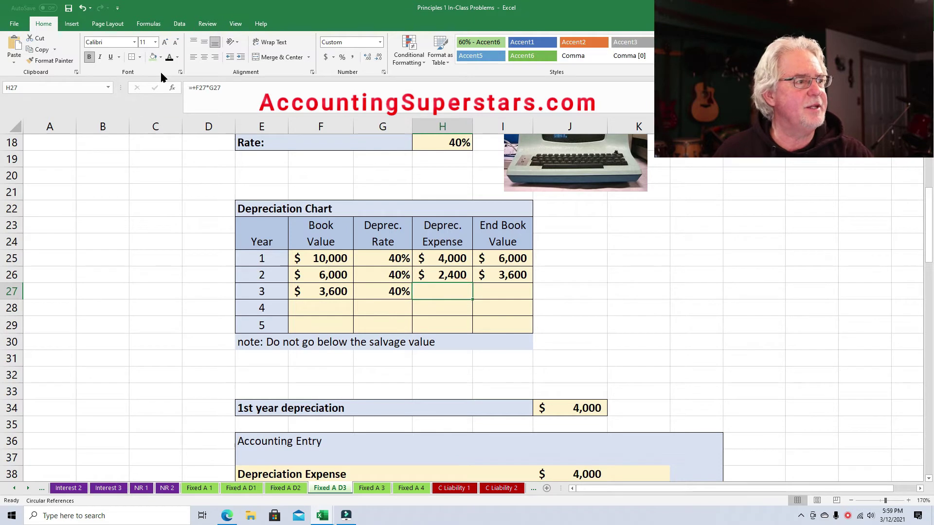
{"action": "left_click", "coordinate": [169, 59]}
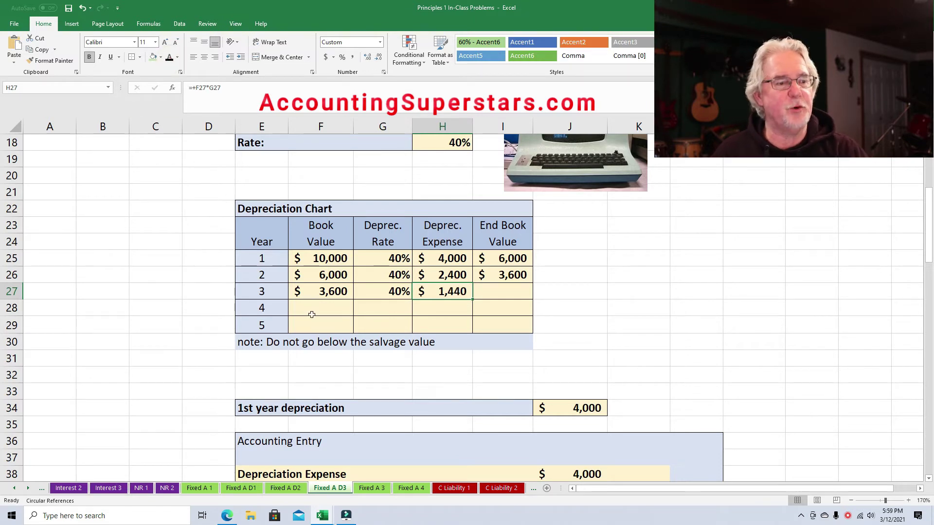
{"action": "left_click", "coordinate": [495, 291]}
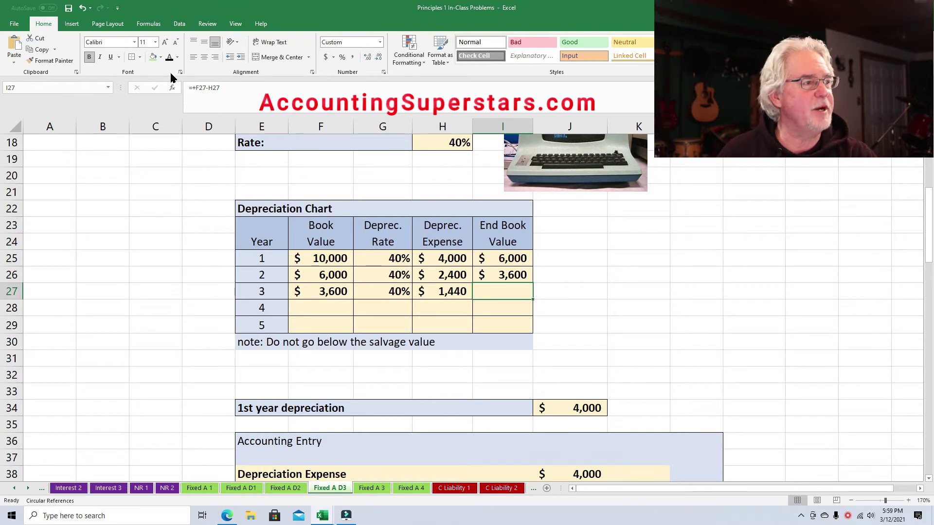
{"action": "left_click", "coordinate": [168, 58]}
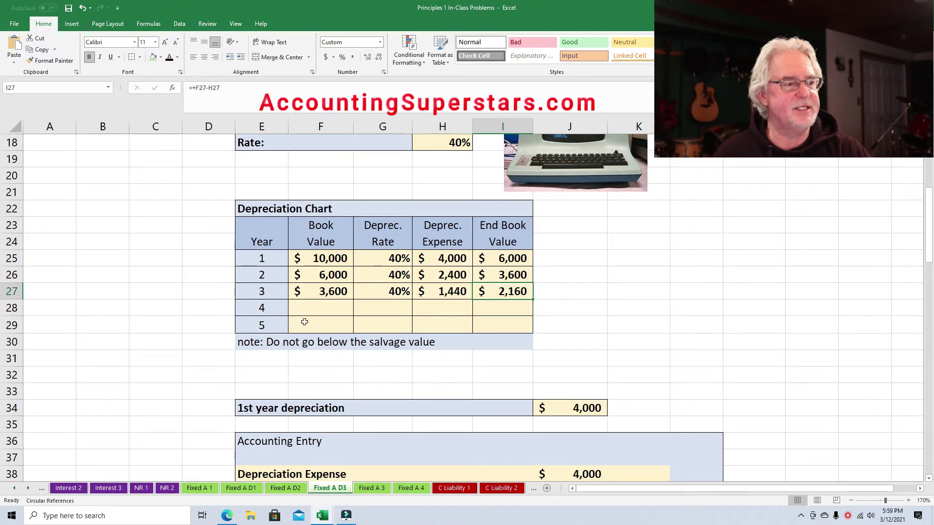
Step: Set black font on the Depreciation Chart's year 4 book value, rate, expense and end book value in F28:I28
{"action": "left_click", "coordinate": [313, 307]}
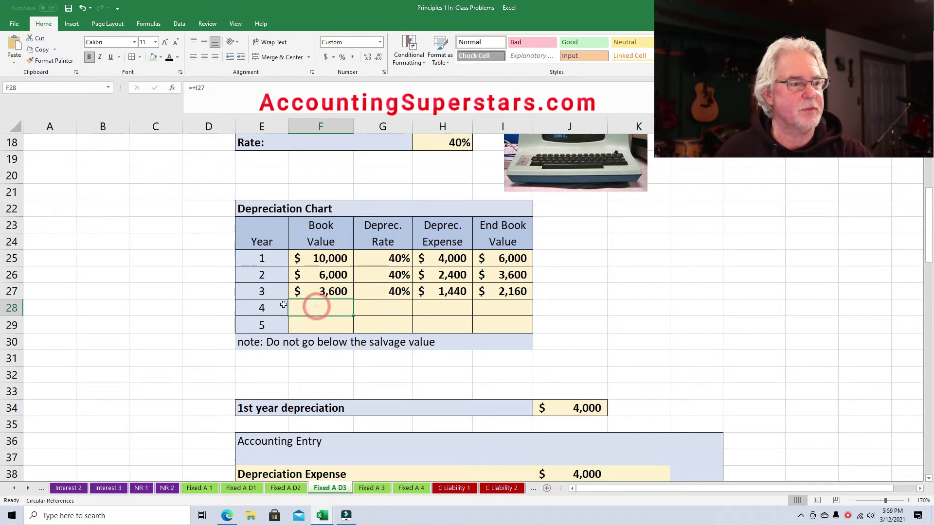
{"action": "left_click", "coordinate": [169, 58]}
{"action": "left_click", "coordinate": [403, 308]}
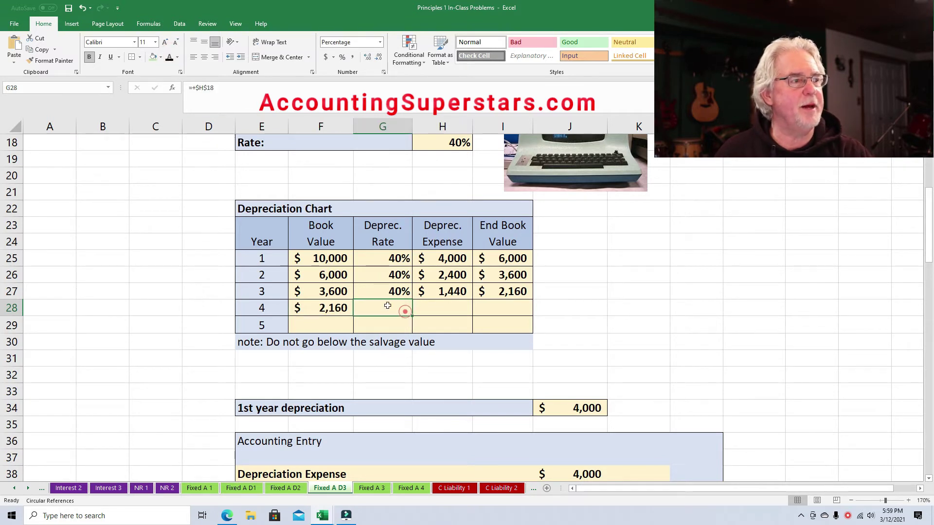
{"action": "left_click", "coordinate": [169, 58]}
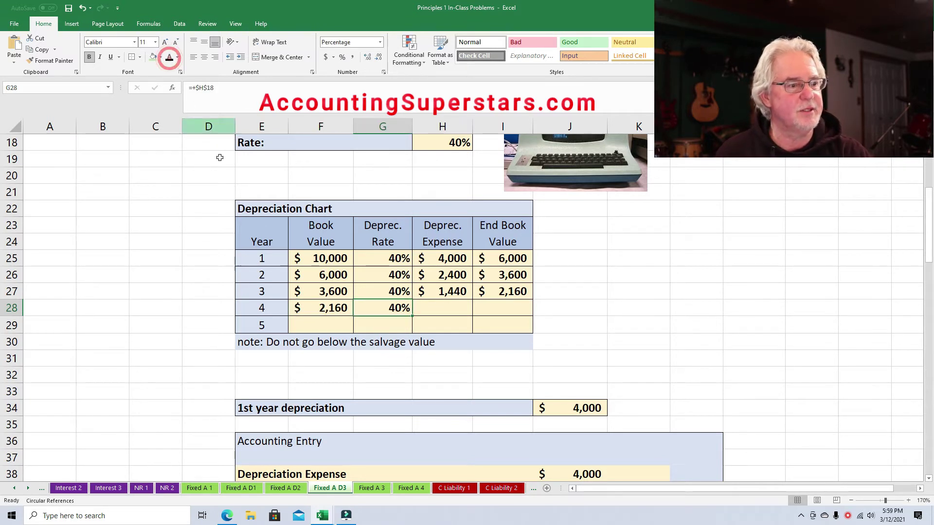
{"action": "left_click", "coordinate": [452, 308]}
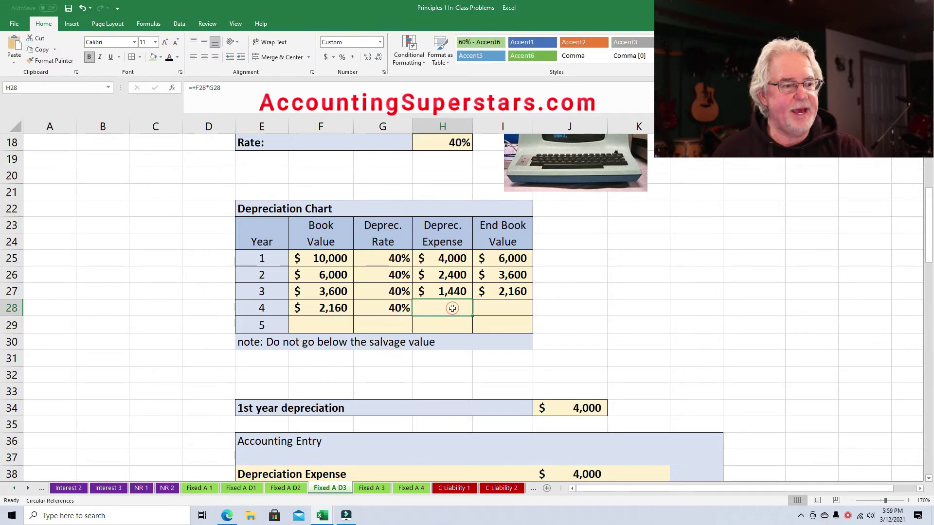
{"action": "left_click", "coordinate": [169, 58]}
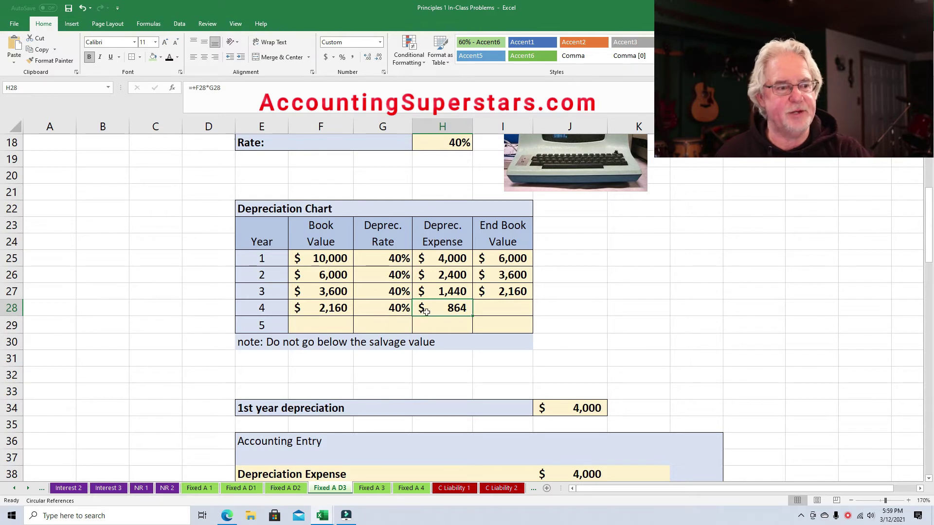
{"action": "left_click", "coordinate": [497, 309]}
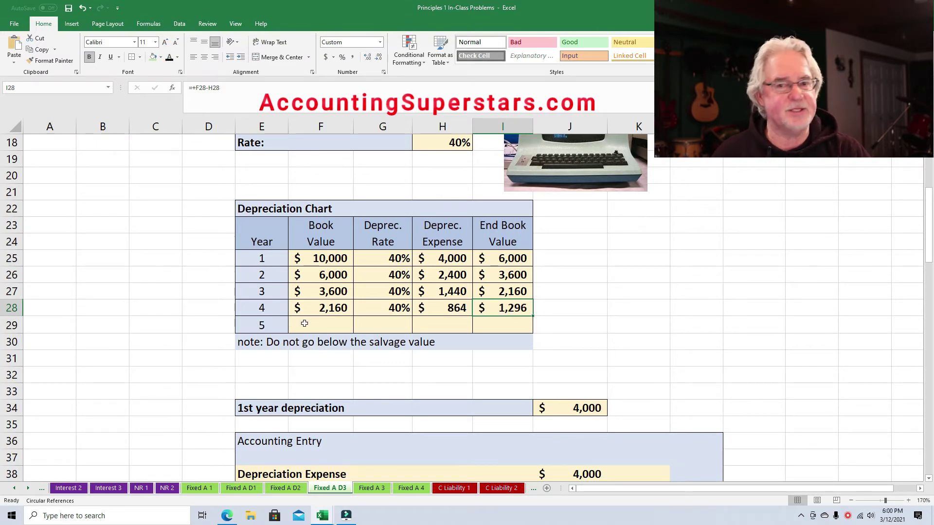
Step: Reveal year 5's book value in F29, depreciation expense in H29 and end book value in I29 with black font, and review the last two years' expenses
{"action": "left_click", "coordinate": [305, 323]}
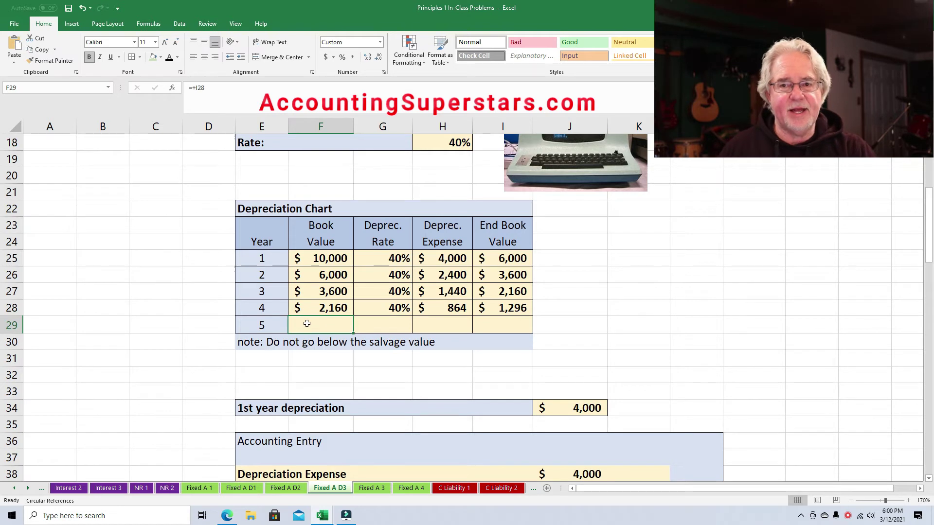
{"action": "left_click", "coordinate": [169, 57]}
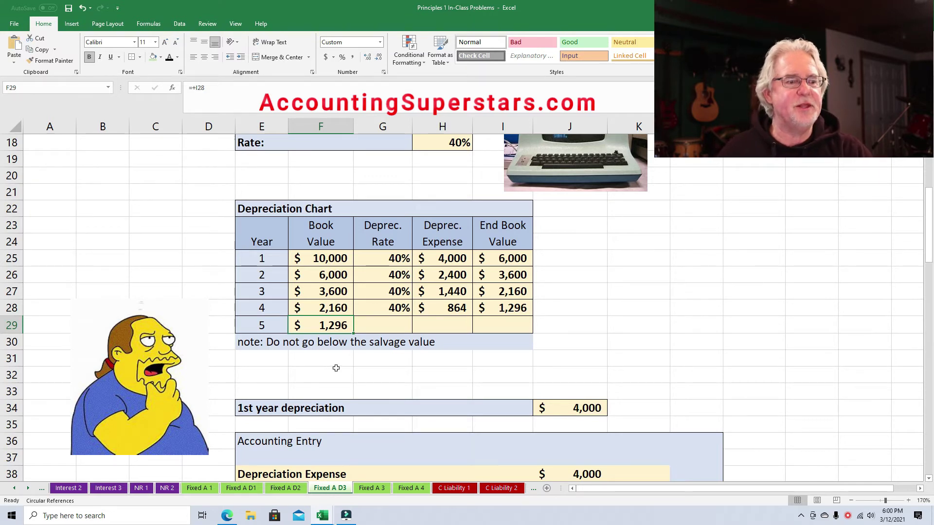
{"action": "left_click", "coordinate": [508, 325]}
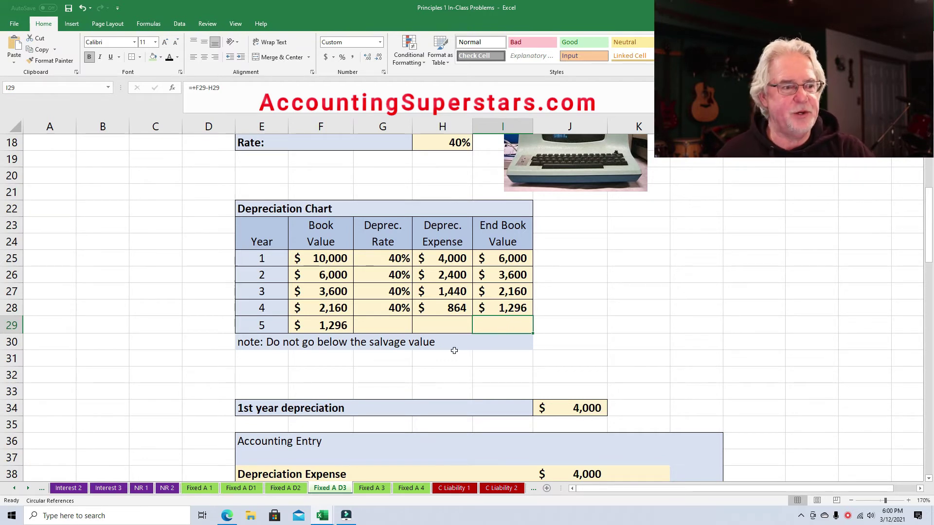
{"action": "left_click", "coordinate": [448, 325]}
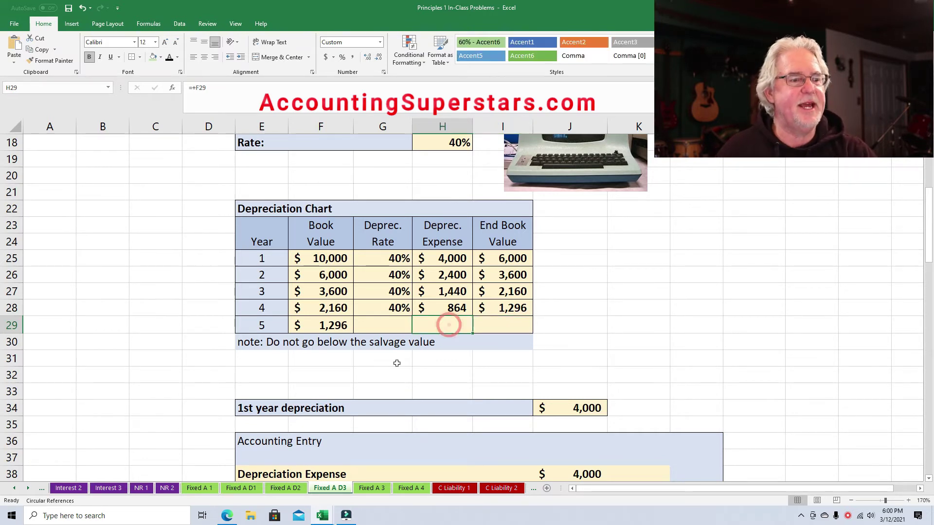
{"action": "left_click", "coordinate": [171, 59]}
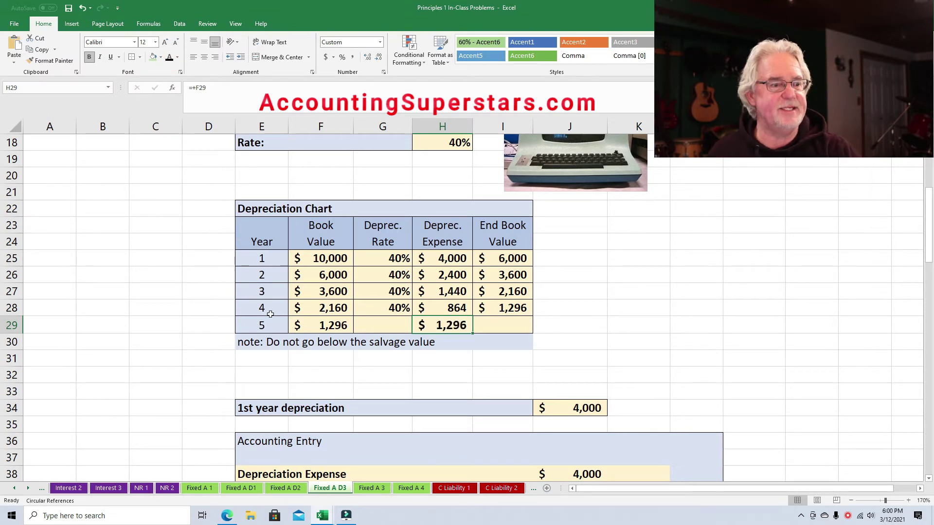
{"action": "left_click", "coordinate": [501, 325]}
{"action": "left_click", "coordinate": [169, 59]}
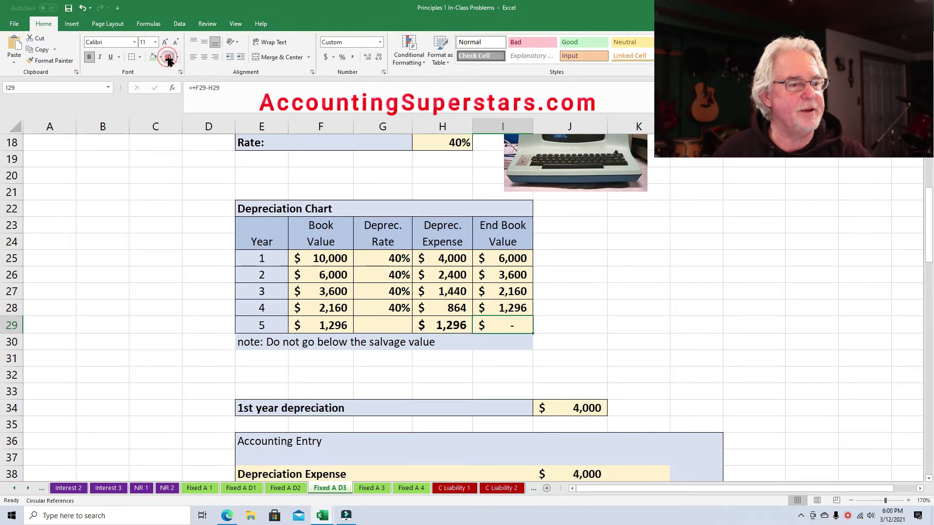
{"action": "left_click", "coordinate": [424, 371]}
{"action": "left_click", "coordinate": [449, 325]}
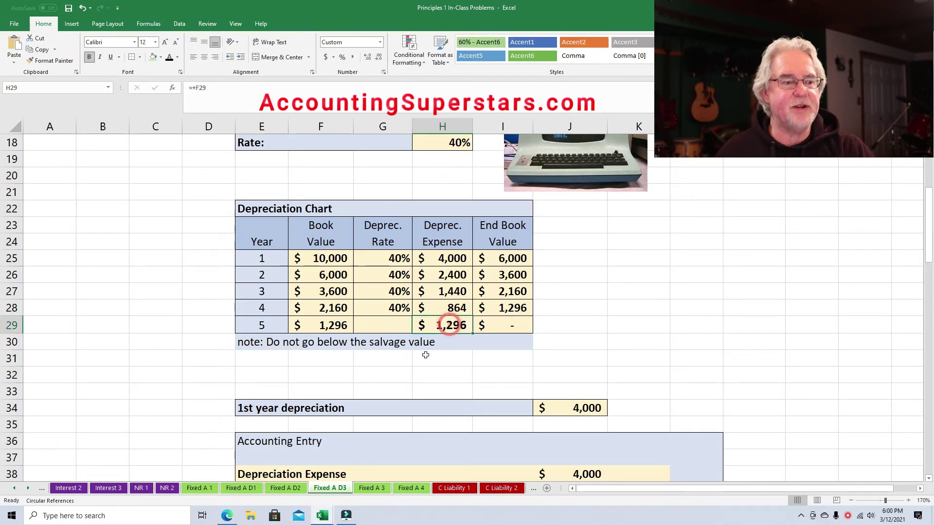
{"action": "left_click", "coordinate": [460, 306]}
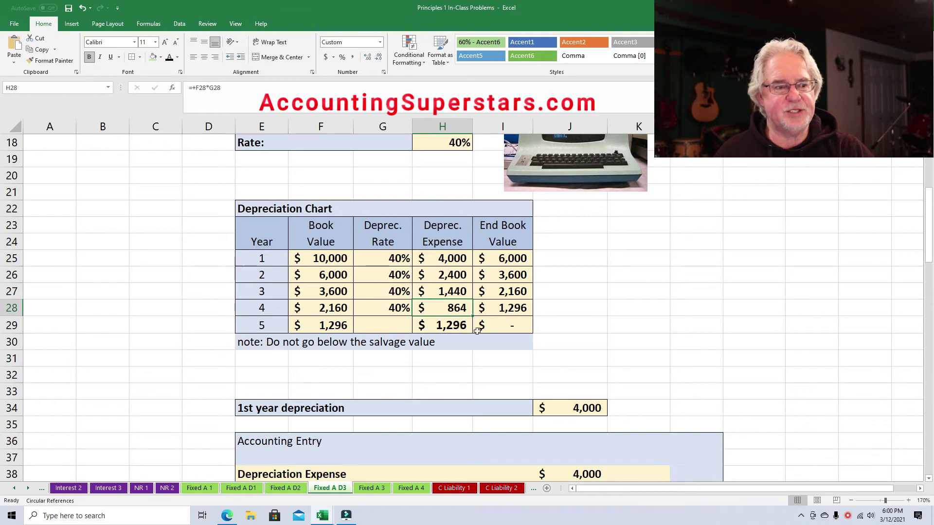
{"action": "left_click", "coordinate": [506, 321]}
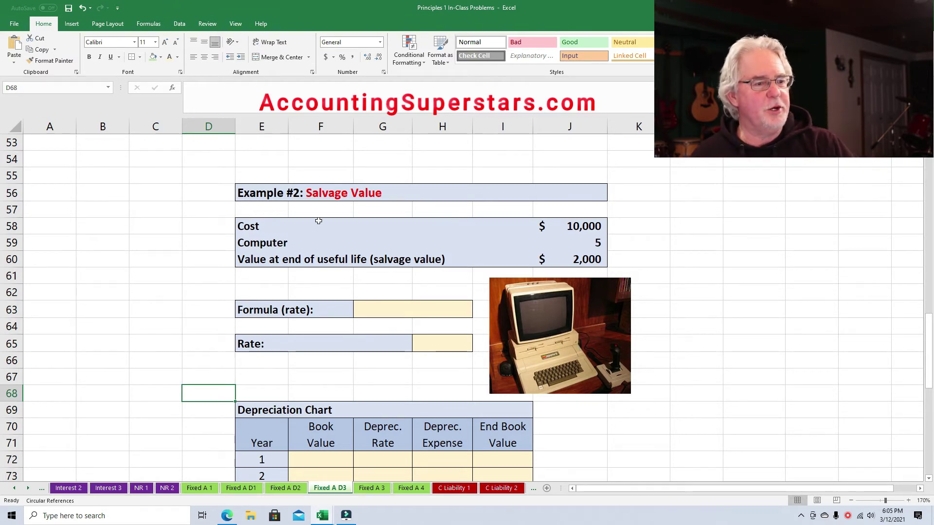
Step: Review Example #2's cost, useful life and salvage value, and reveal the rate formula in G63 and the rate in H65 with black font
{"action": "left_click", "coordinate": [557, 224]}
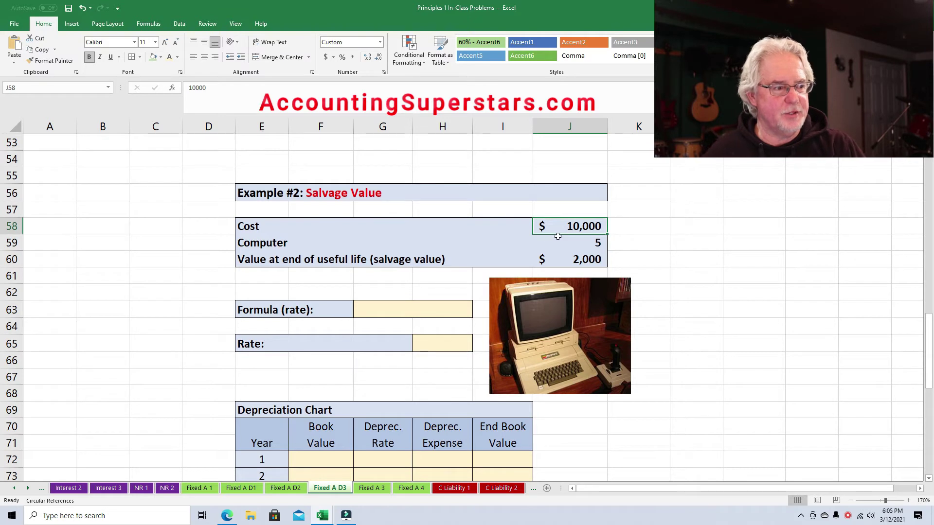
{"action": "left_click", "coordinate": [584, 247]}
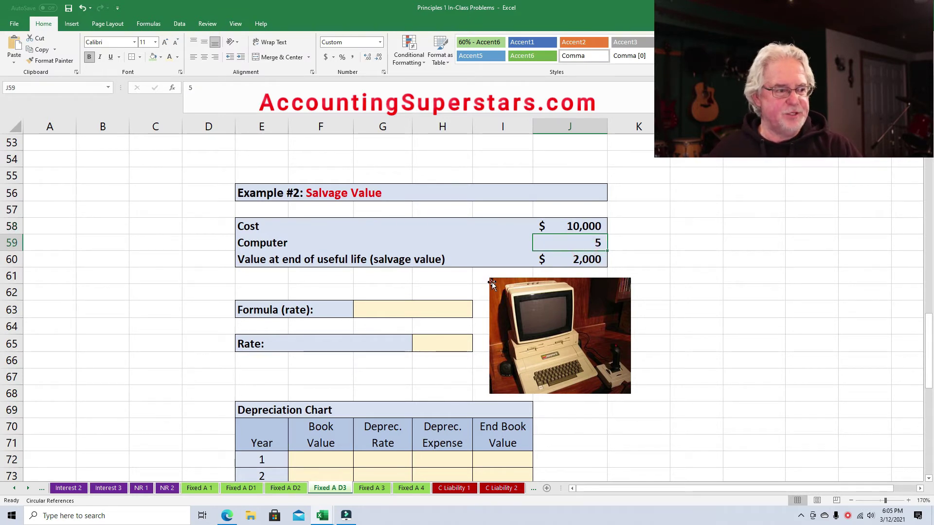
{"action": "left_click", "coordinate": [543, 263]}
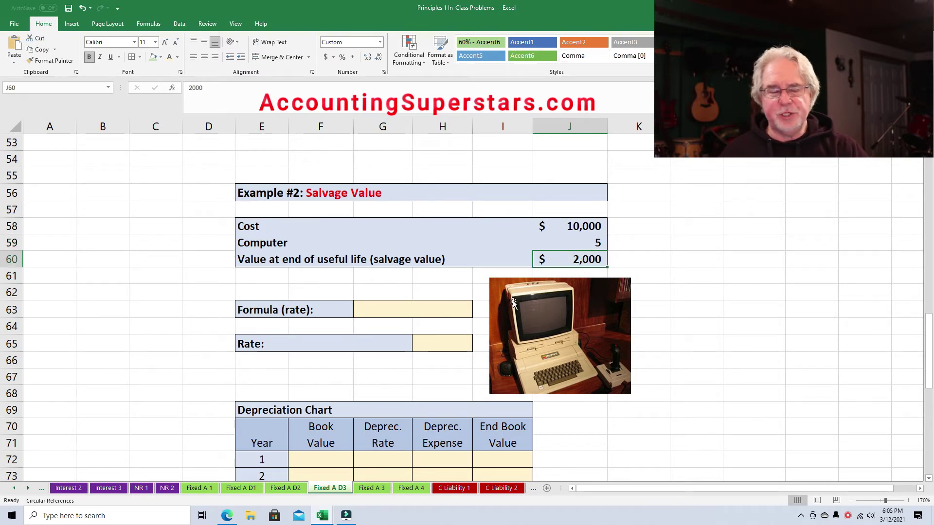
{"action": "left_click", "coordinate": [380, 311]}
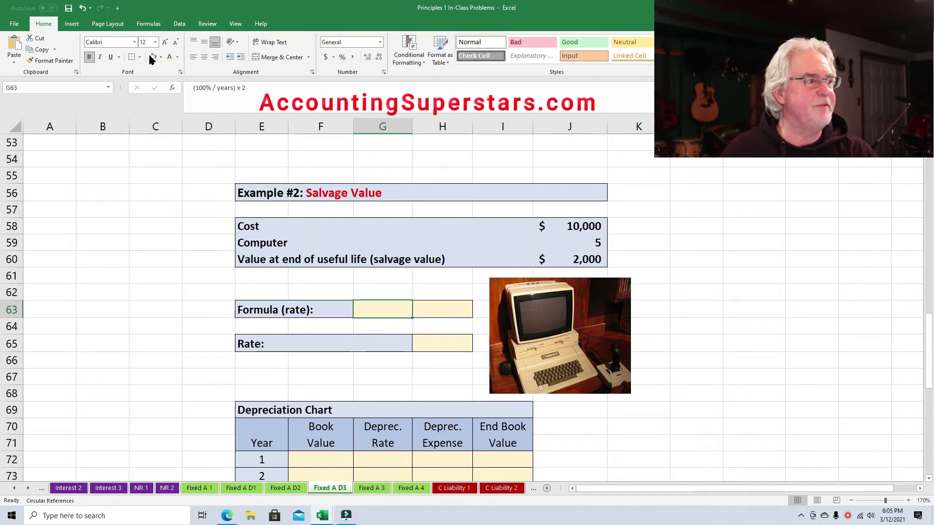
{"action": "left_click", "coordinate": [178, 61]}
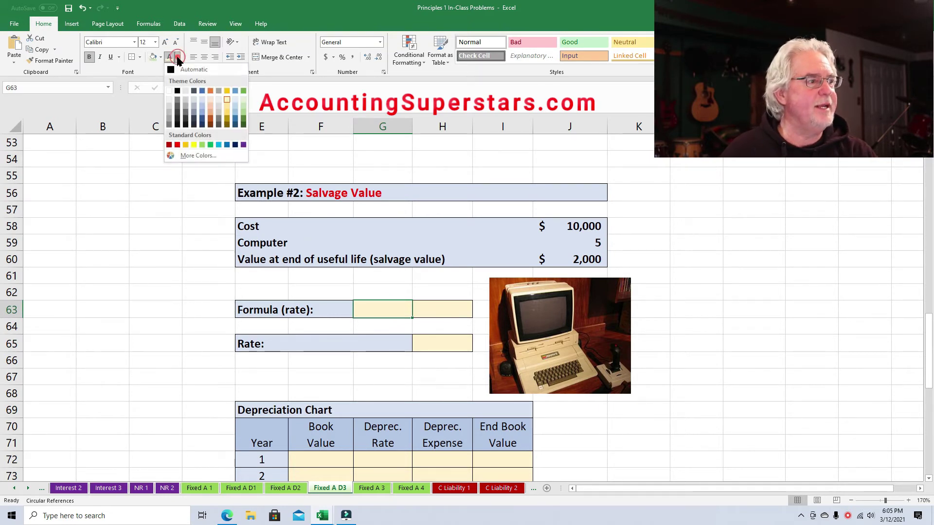
{"action": "left_click", "coordinate": [178, 91]}
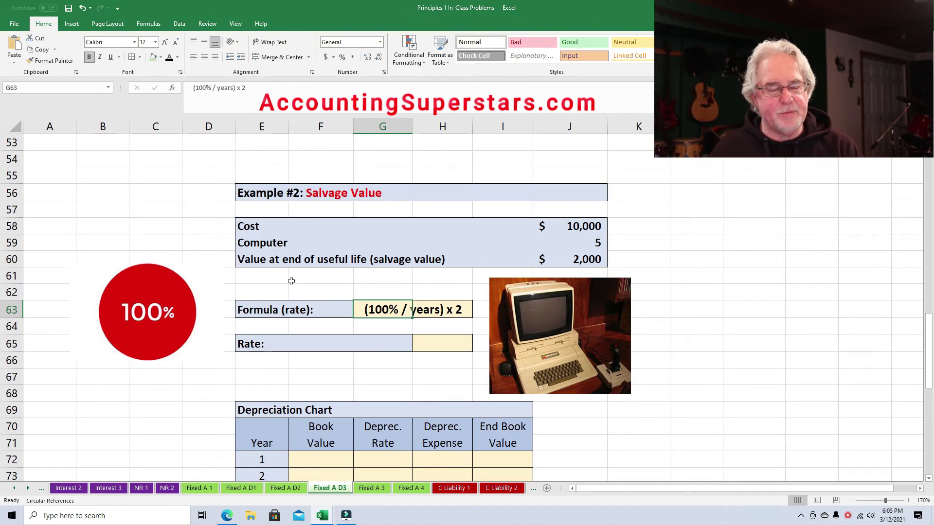
{"action": "left_click", "coordinate": [428, 342]}
{"action": "left_click", "coordinate": [169, 58]}
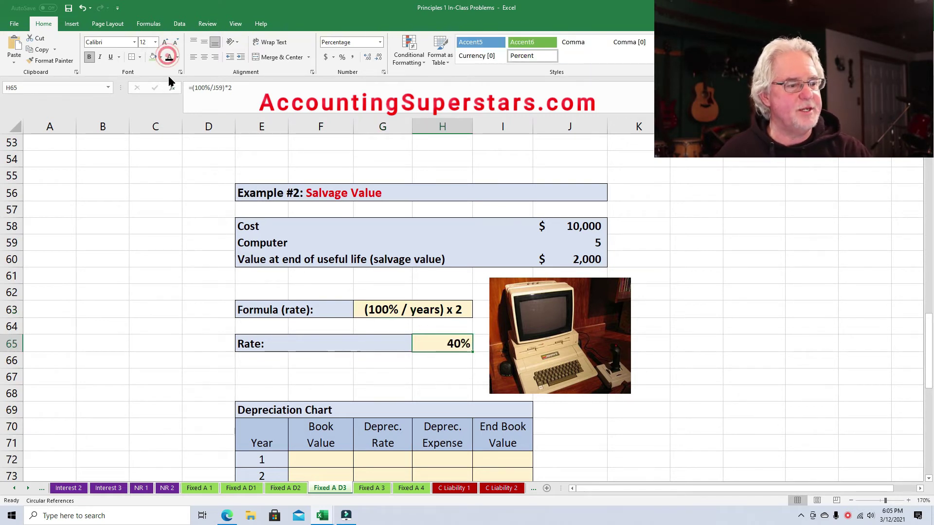
Step: Reveal year 1's book value, rate, expense and end book value in F72:I72 of Example #2's Depreciation Chart with black font
{"action": "scroll", "coordinate": [926, 360], "scroll_direction": "down", "scroll_amount": 2}
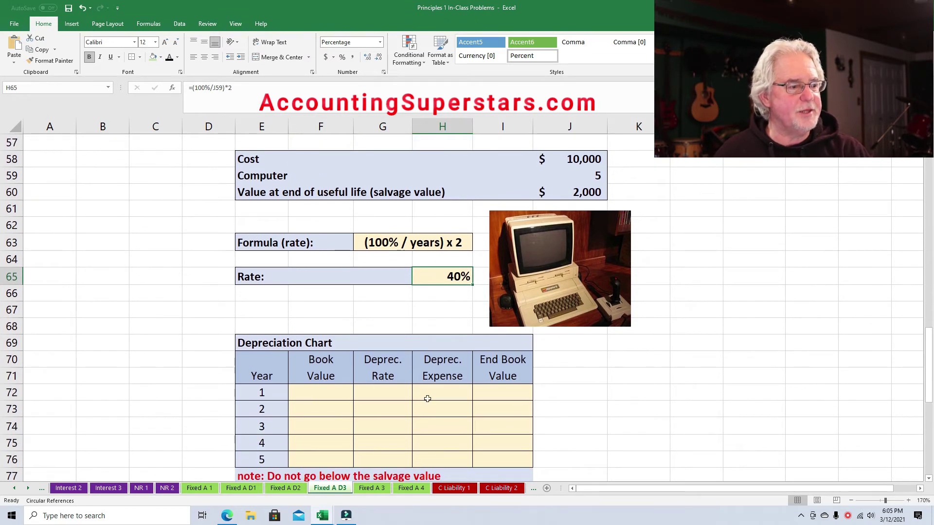
{"action": "left_click", "coordinate": [329, 396]}
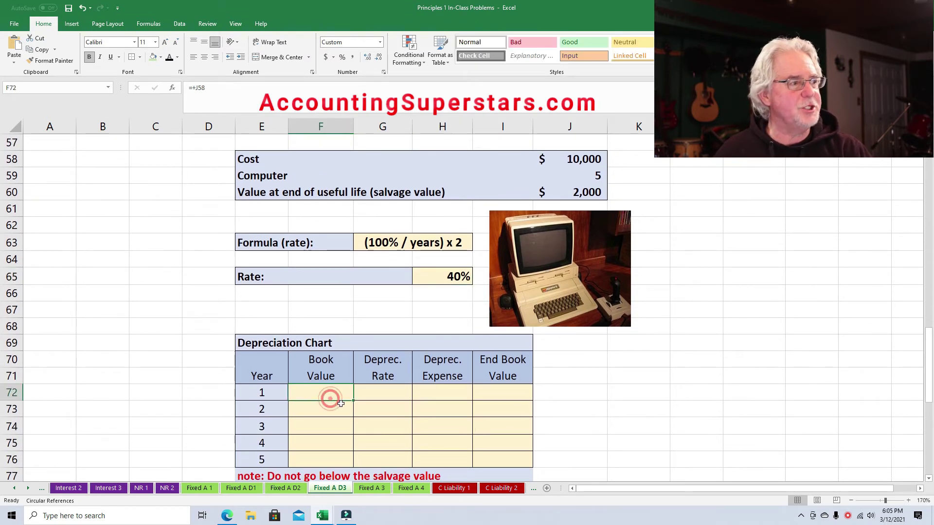
{"action": "left_click", "coordinate": [170, 58]}
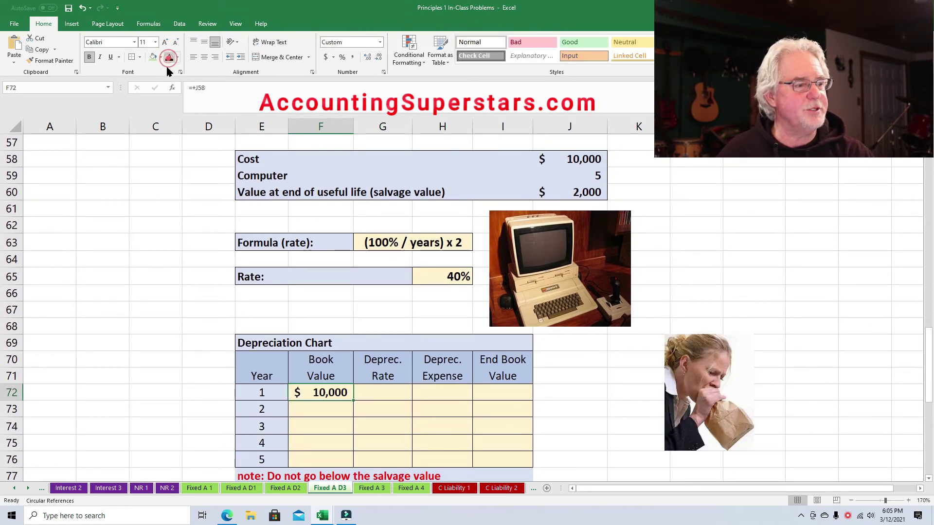
{"action": "left_click", "coordinate": [386, 394]}
{"action": "left_click", "coordinate": [169, 58]}
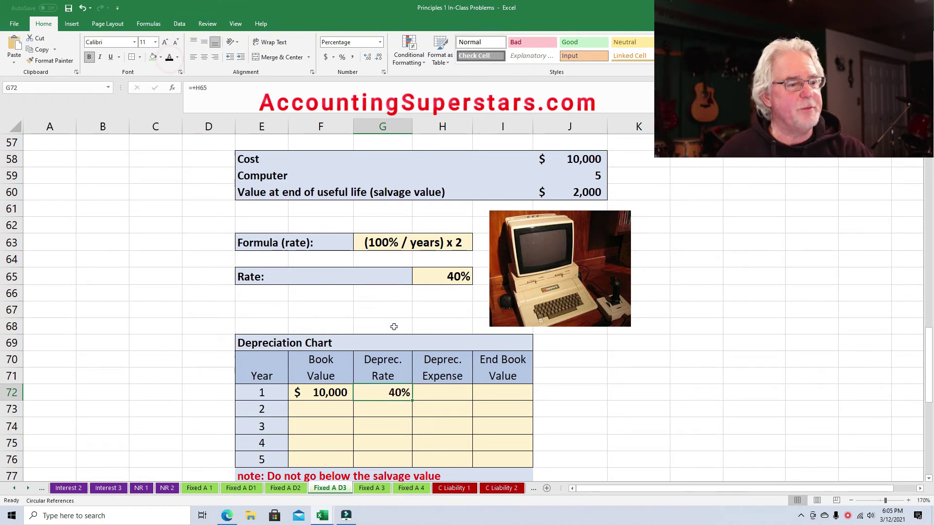
{"action": "left_click", "coordinate": [448, 393]}
{"action": "left_click", "coordinate": [169, 58]}
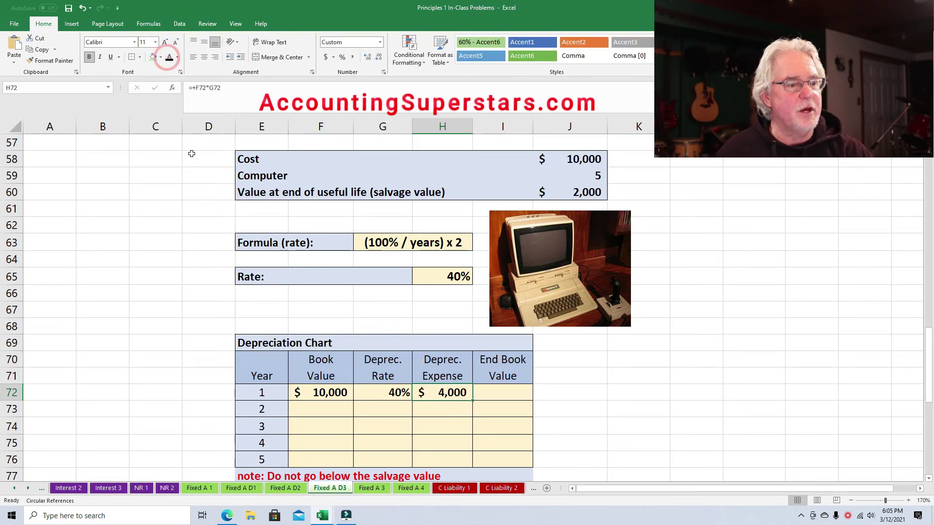
{"action": "left_click", "coordinate": [492, 392]}
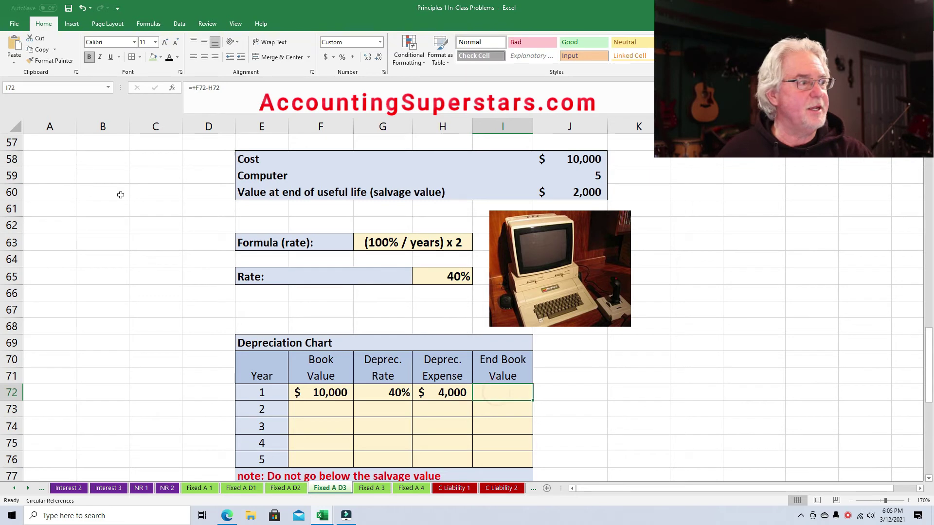
{"action": "left_click", "coordinate": [169, 58]}
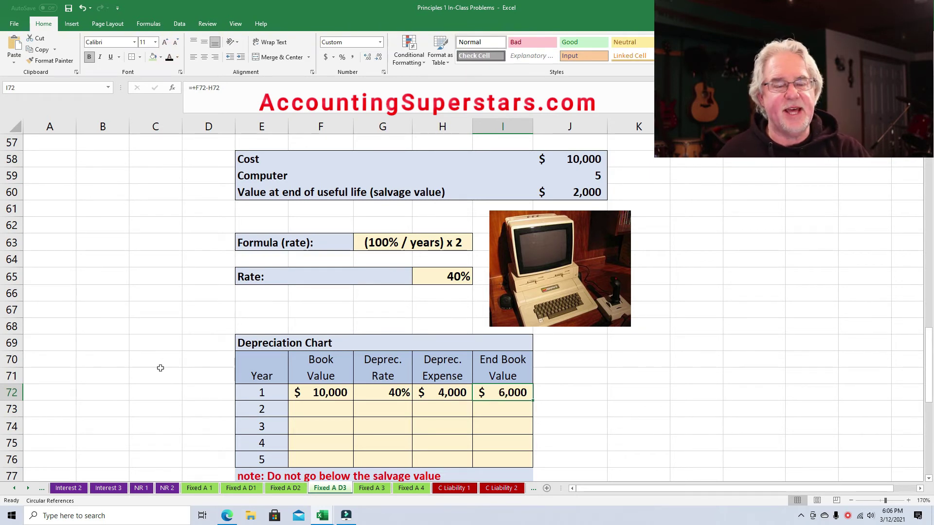
Step: Turn the year 2 book value, rate, expense and end book value in F73:I73 of Example #2's chart black
{"action": "left_click", "coordinate": [312, 413]}
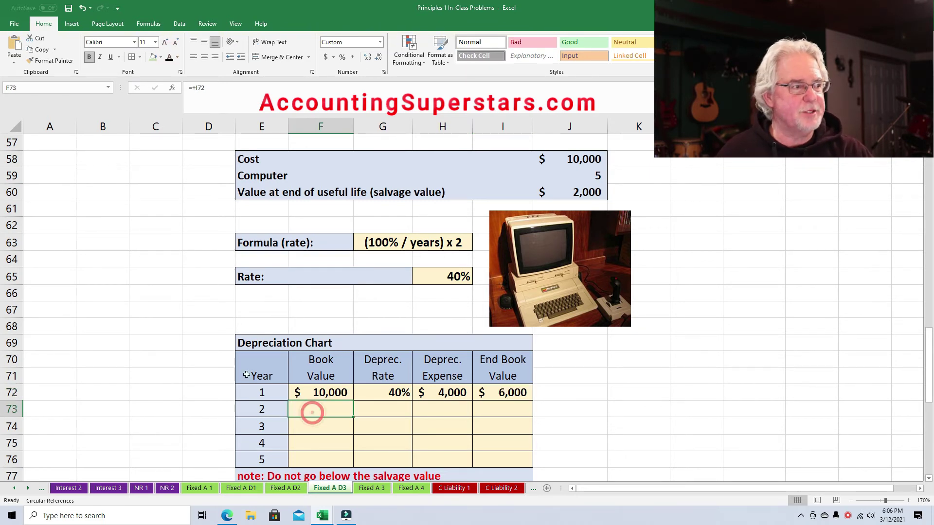
{"action": "left_click", "coordinate": [173, 58]}
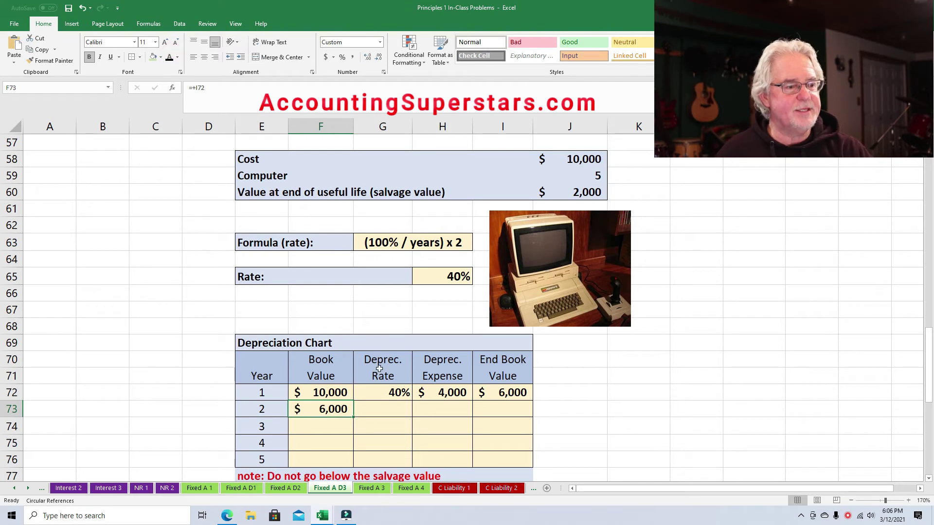
{"action": "left_click", "coordinate": [398, 412]}
{"action": "left_click", "coordinate": [170, 58]}
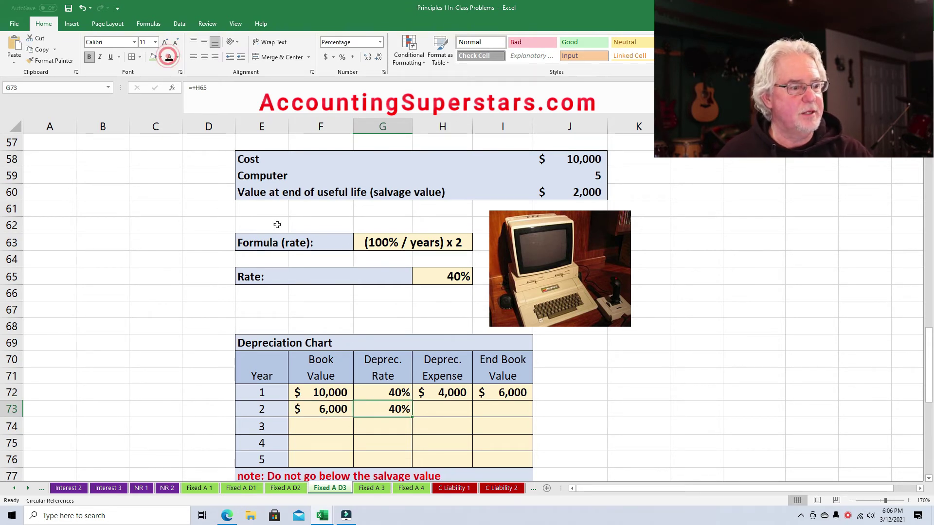
{"action": "left_click", "coordinate": [452, 410]}
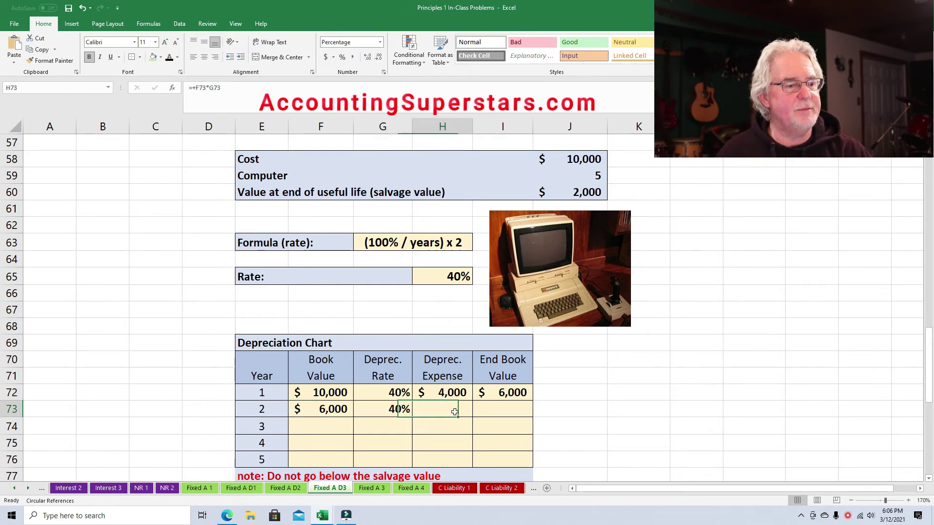
{"action": "left_click", "coordinate": [170, 58]}
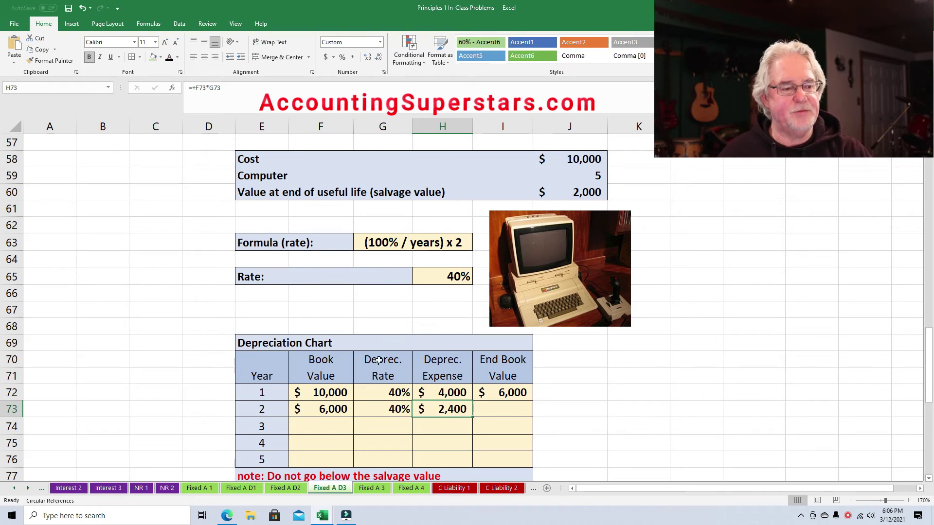
{"action": "left_click", "coordinate": [507, 409]}
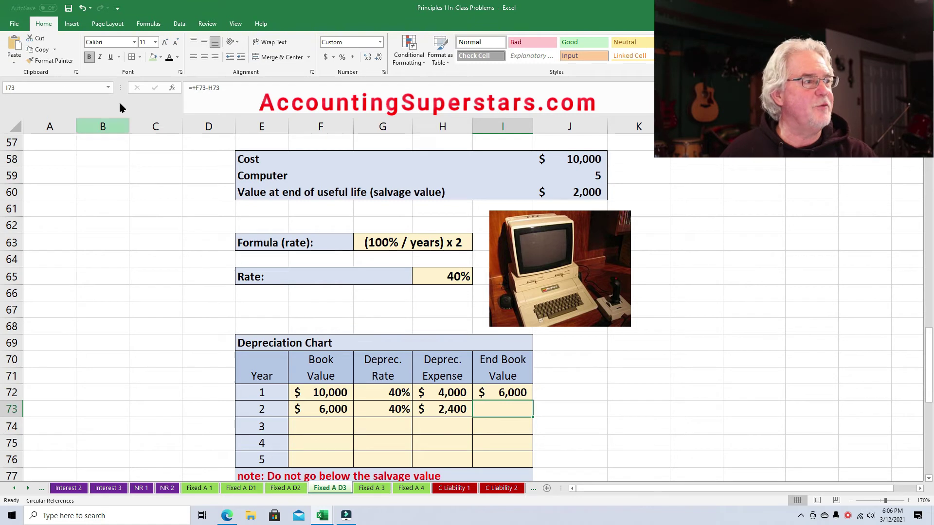
{"action": "left_click", "coordinate": [169, 58]}
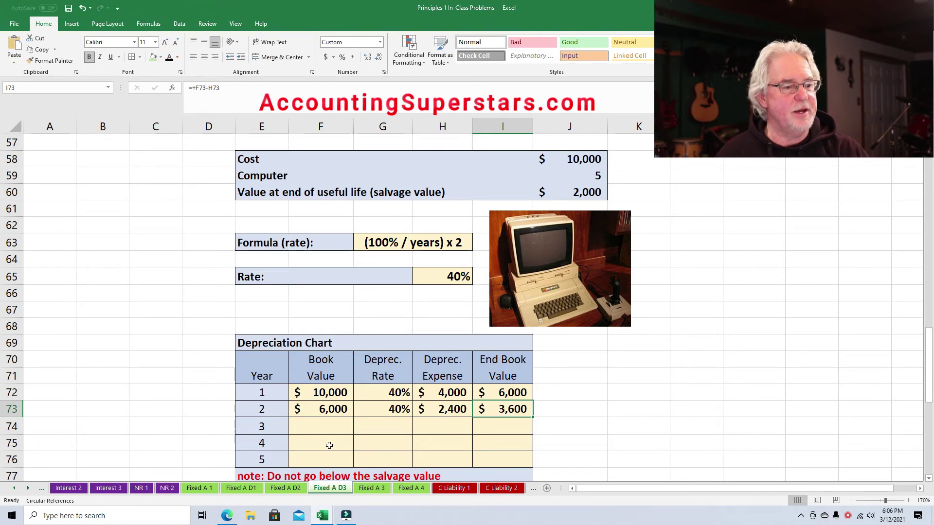
Step: Set black font on the year 3 book value, rate, expense and end book value in F74:I74 of Example #2's chart
{"action": "left_click", "coordinate": [326, 424]}
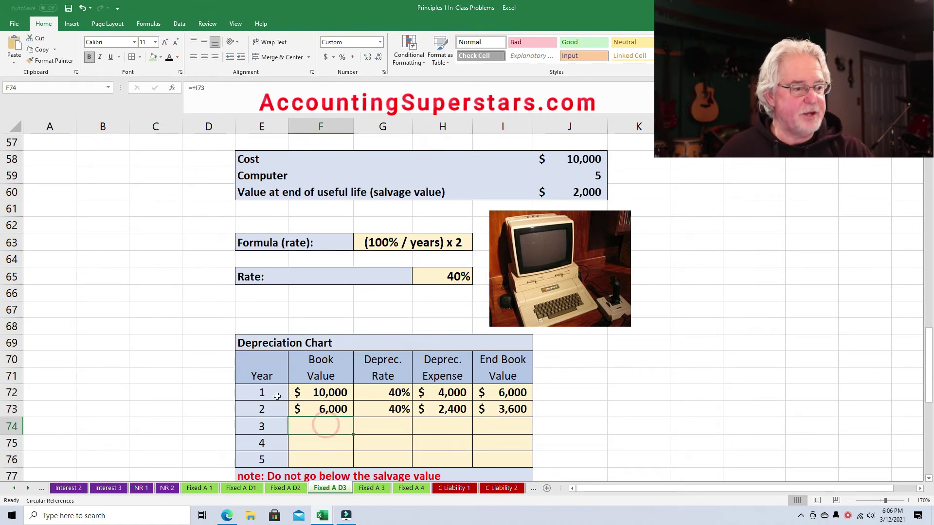
{"action": "left_click", "coordinate": [167, 58]}
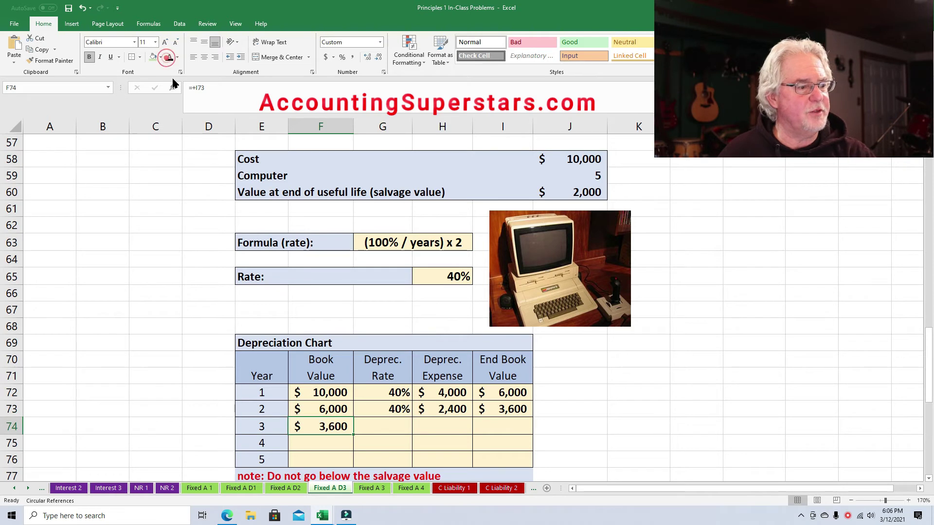
{"action": "left_click", "coordinate": [377, 421]}
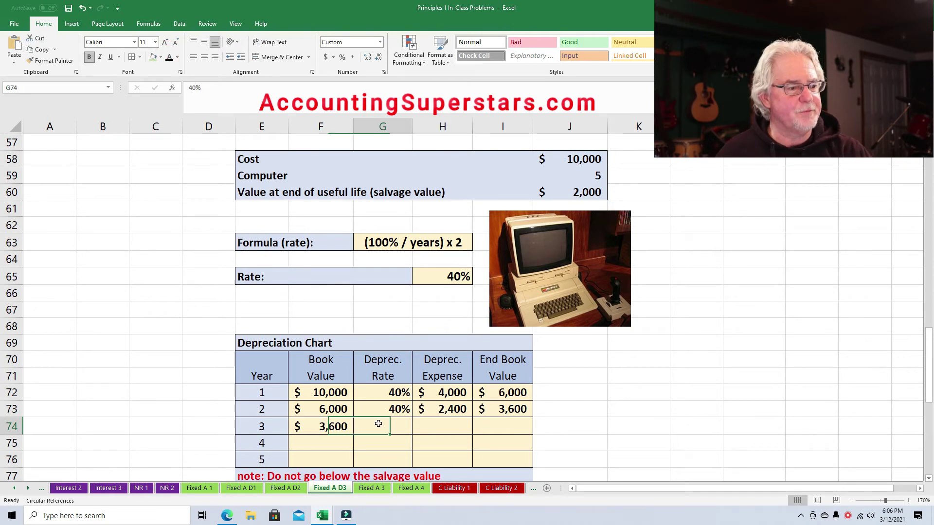
{"action": "left_click", "coordinate": [168, 58]}
{"action": "left_click", "coordinate": [448, 427]}
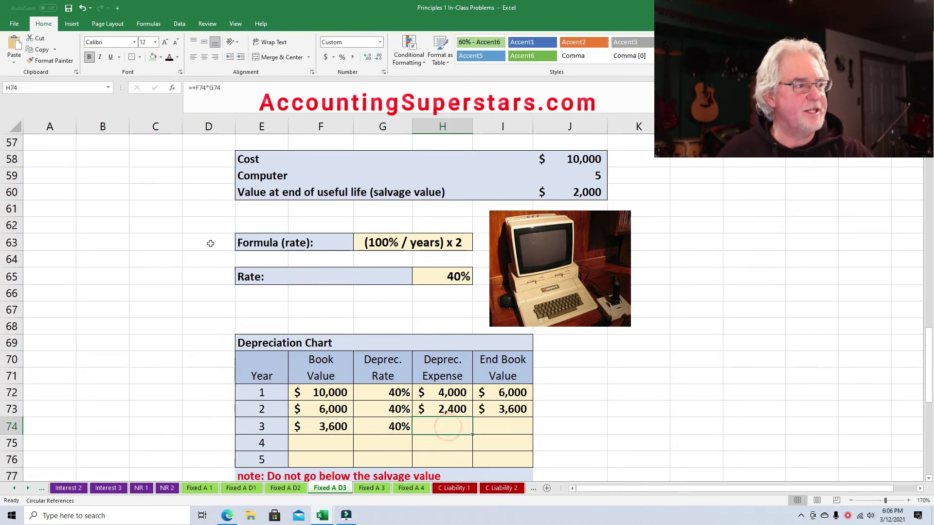
{"action": "left_click", "coordinate": [169, 58]}
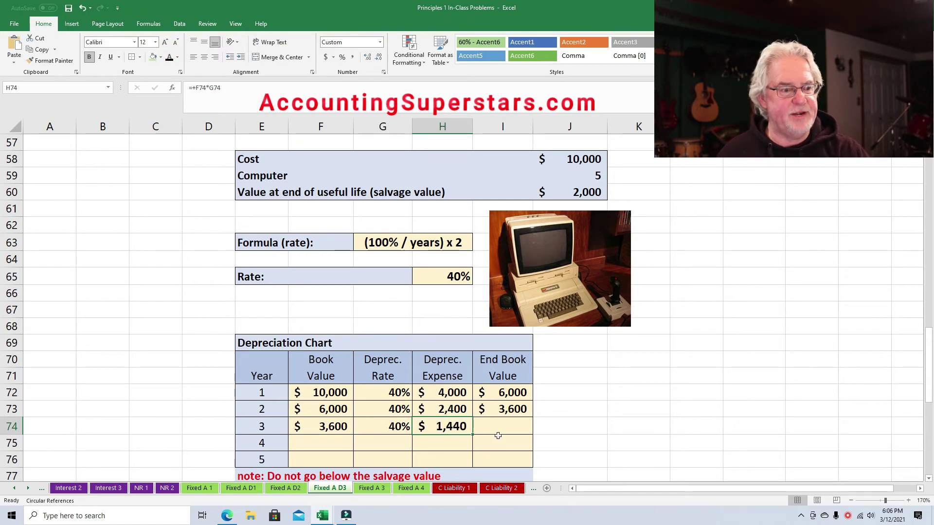
{"action": "left_click", "coordinate": [517, 425]}
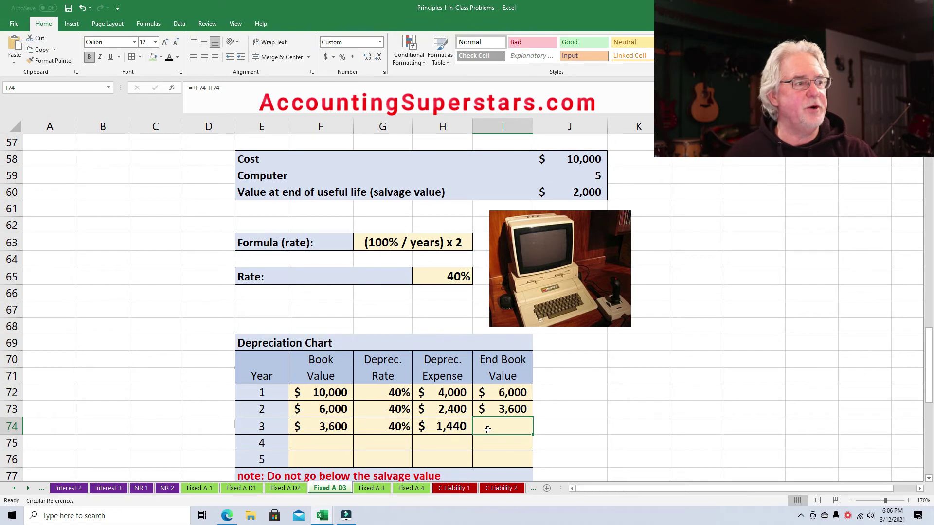
{"action": "left_click", "coordinate": [171, 58]}
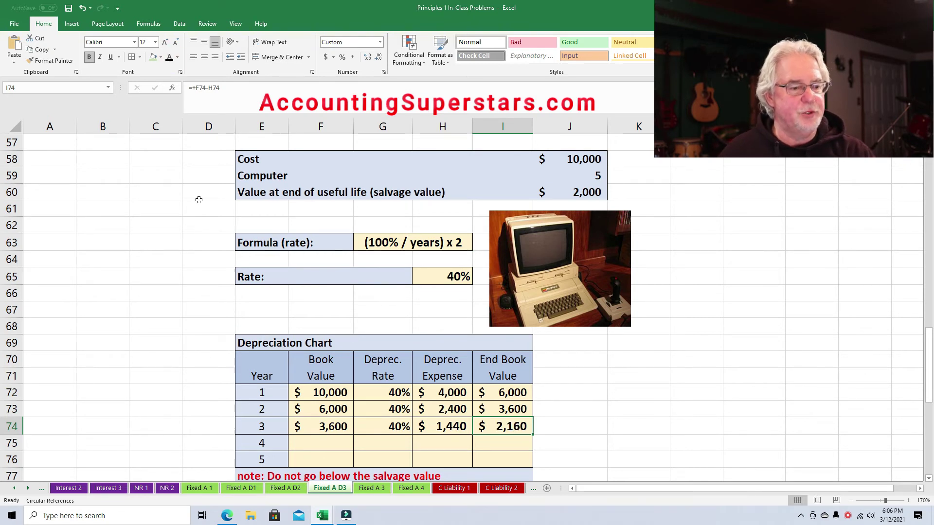
Step: Make the year 4 book value, rate, expense and end book value in F75:I75 of Example #2's chart visible with black font
{"action": "left_click", "coordinate": [327, 440]}
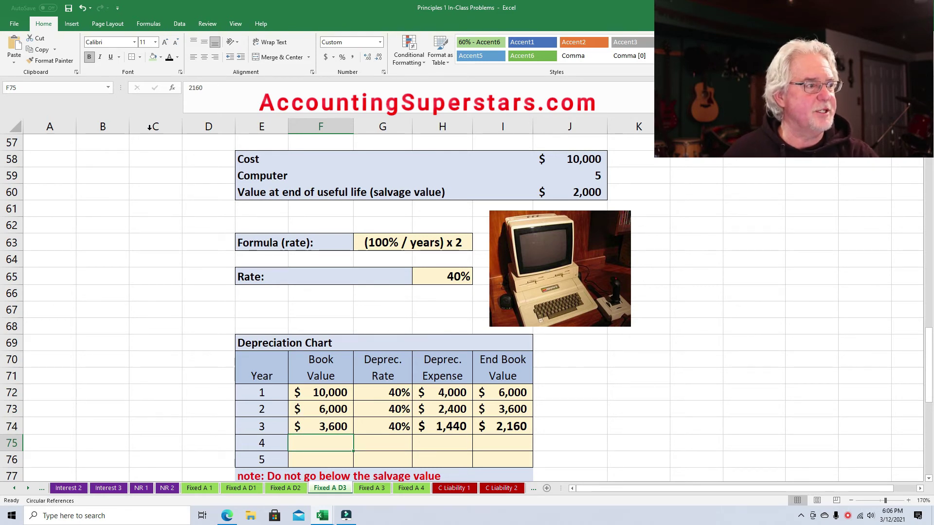
{"action": "left_click", "coordinate": [170, 58]}
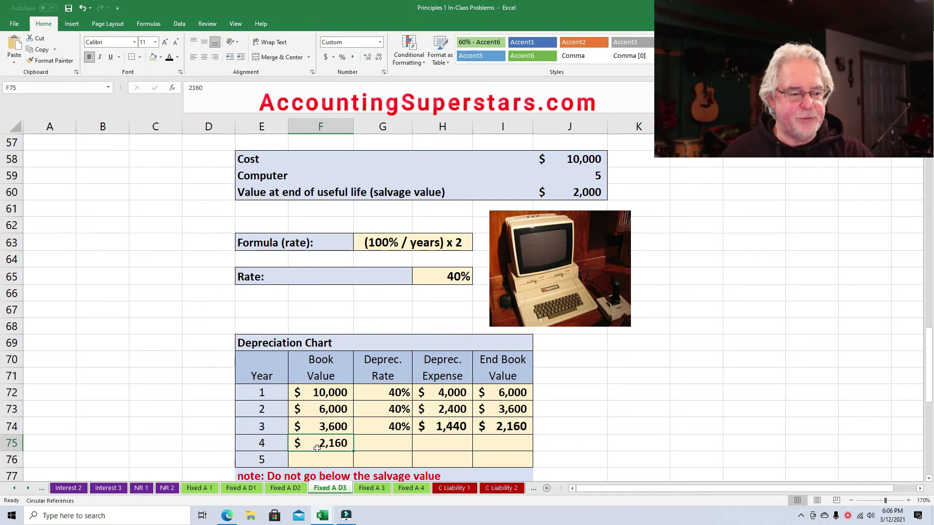
{"action": "left_click", "coordinate": [377, 443]}
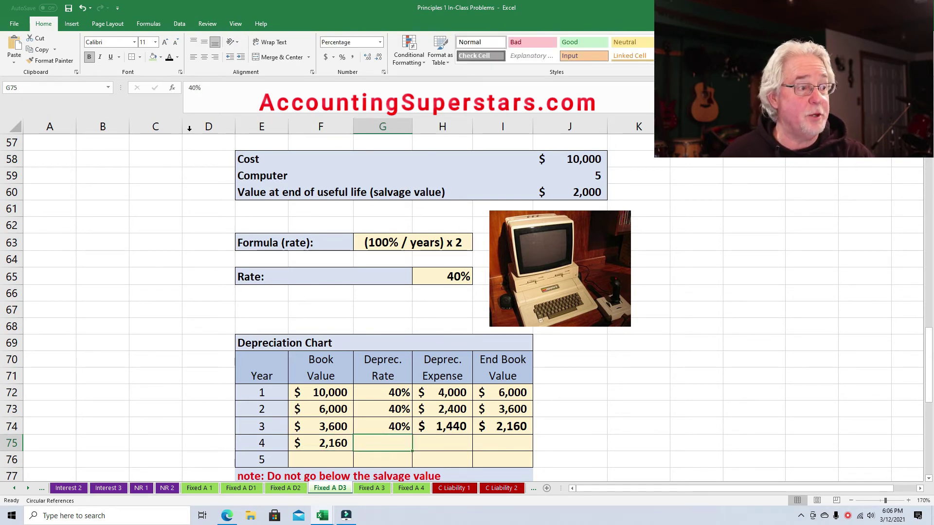
{"action": "left_click", "coordinate": [169, 59]}
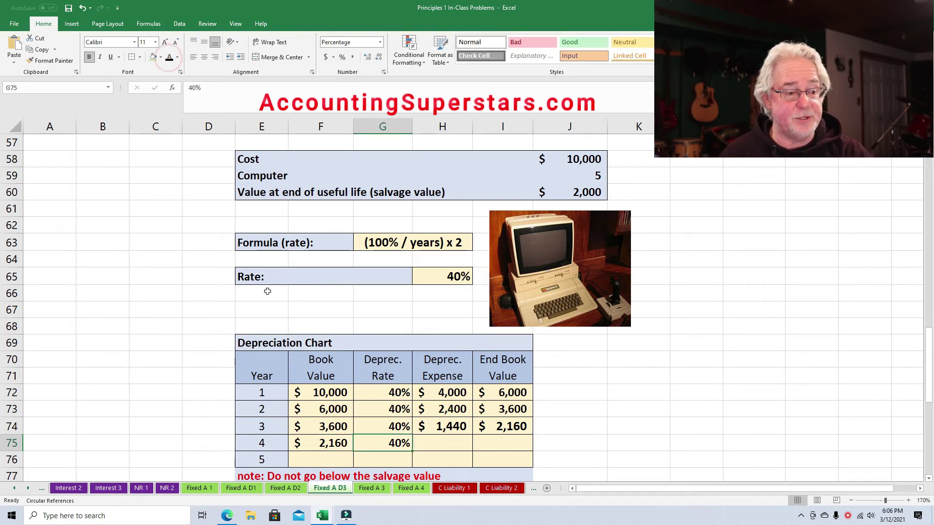
{"action": "left_click", "coordinate": [428, 443]}
{"action": "left_click", "coordinate": [169, 57]}
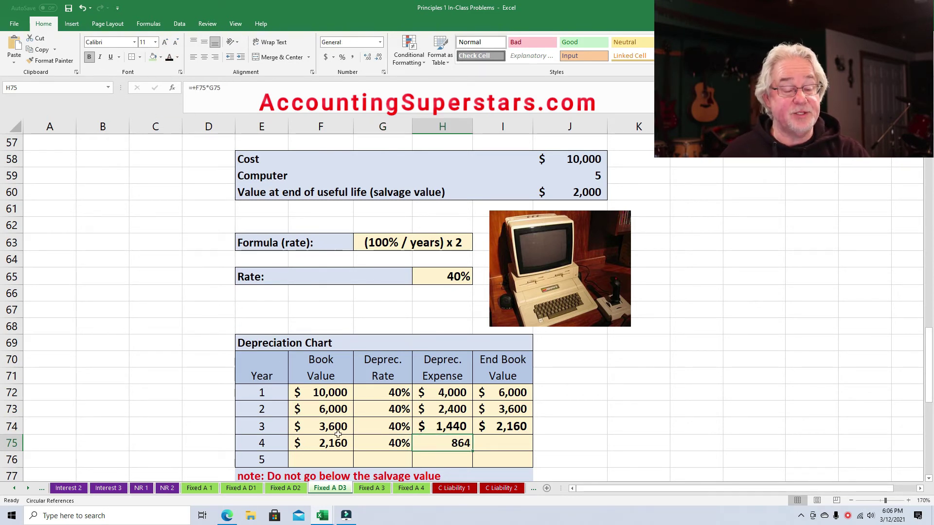
{"action": "left_click", "coordinate": [499, 441]}
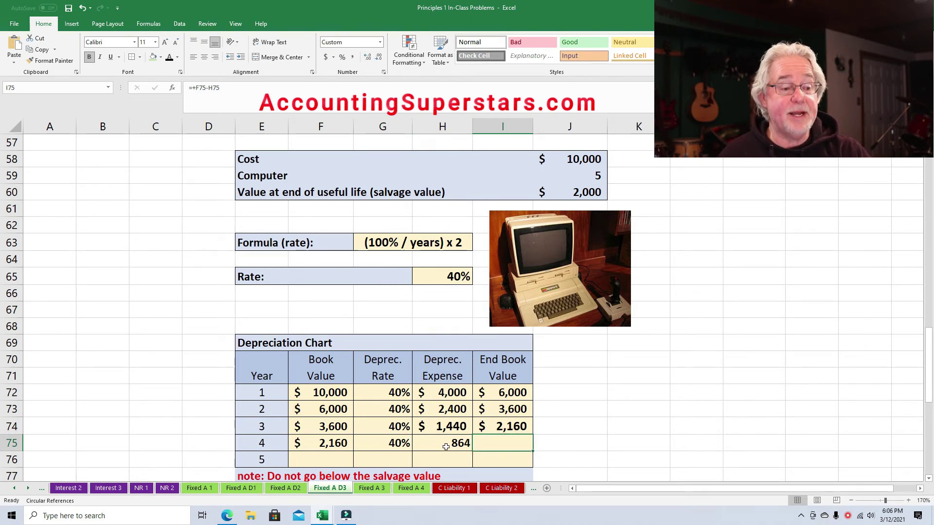
{"action": "left_click", "coordinate": [163, 58]}
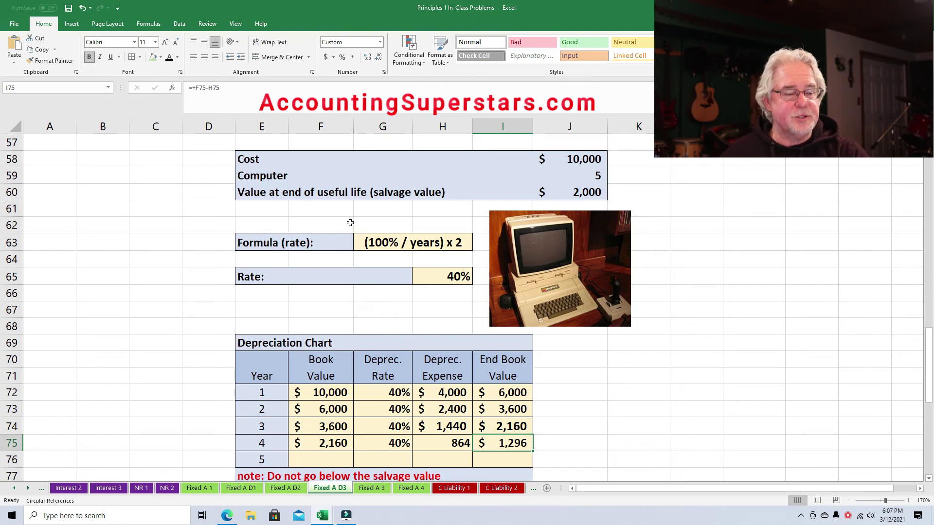
Step: Clear the year 4 rate, expense and end book value in G75:I75 of Example #2's Depreciation Chart
{"action": "left_click", "coordinate": [574, 193]}
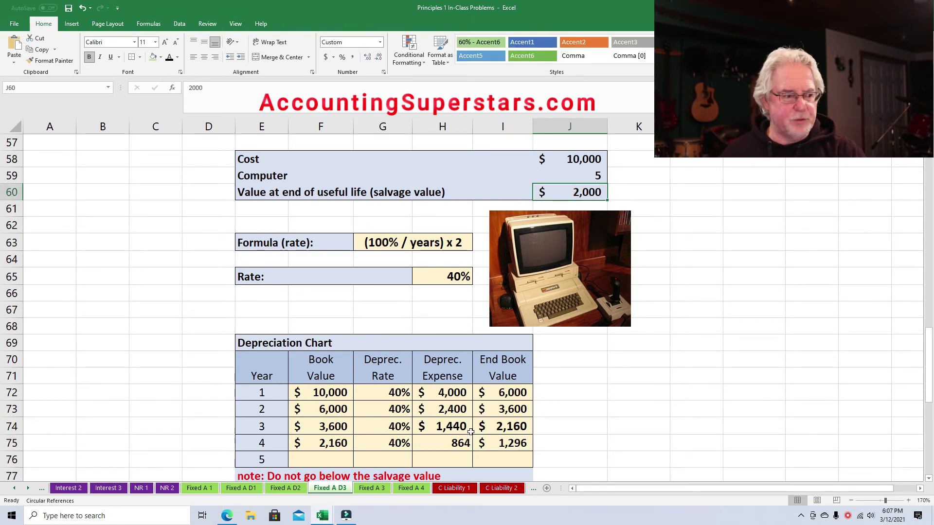
{"action": "left_click_drag", "start_coordinate": [390, 441], "coordinate": [484, 440]}
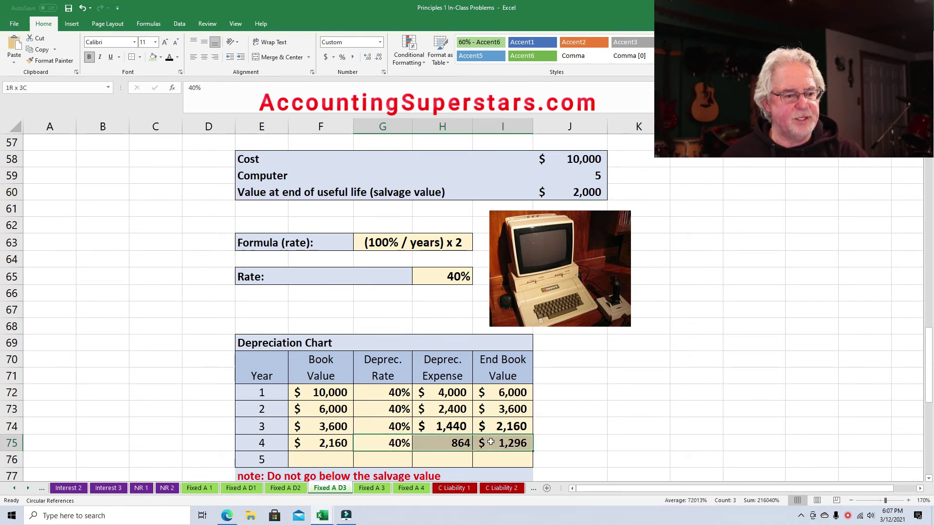
{"action": "key", "text": "Delete"}
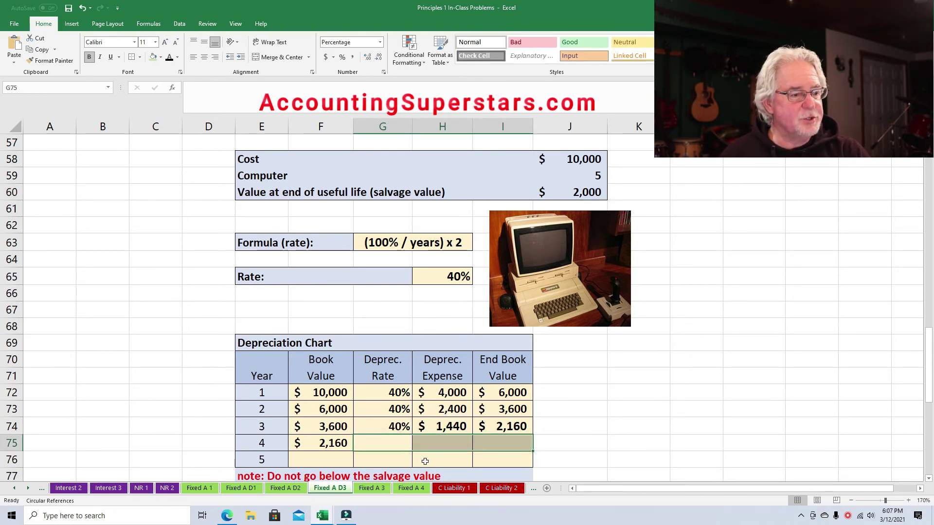
{"action": "left_click", "coordinate": [426, 461]}
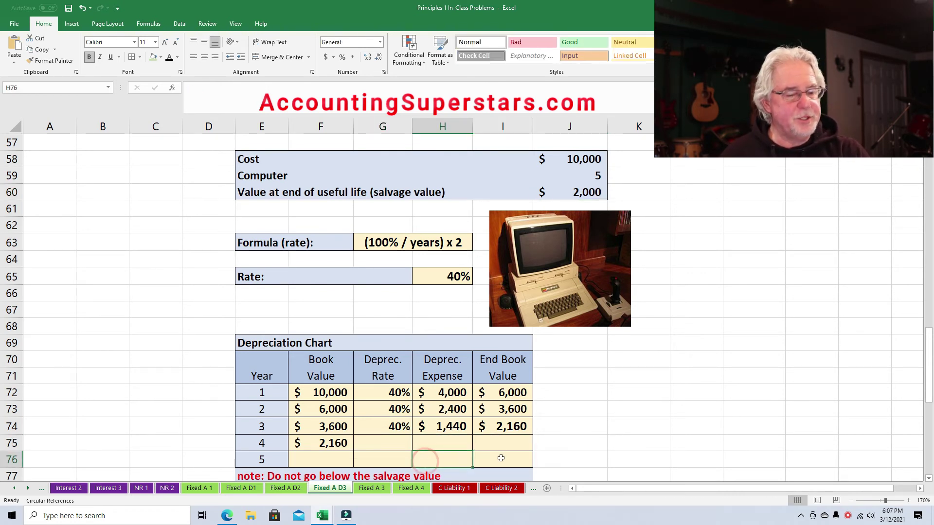
Step: Enter 160 as year 4's depreciation expense in H75 and format it as dollars without decimals
{"action": "left_click", "coordinate": [326, 442]}
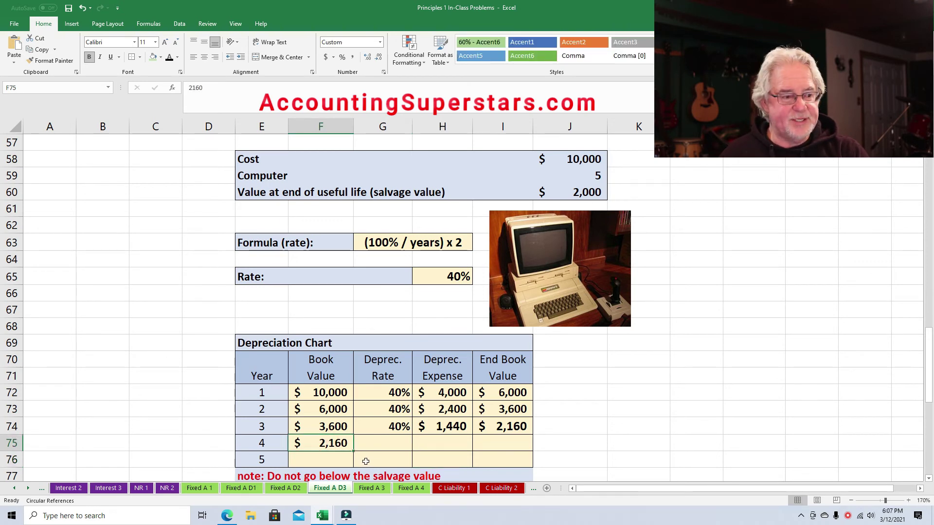
{"action": "left_click", "coordinate": [437, 440]}
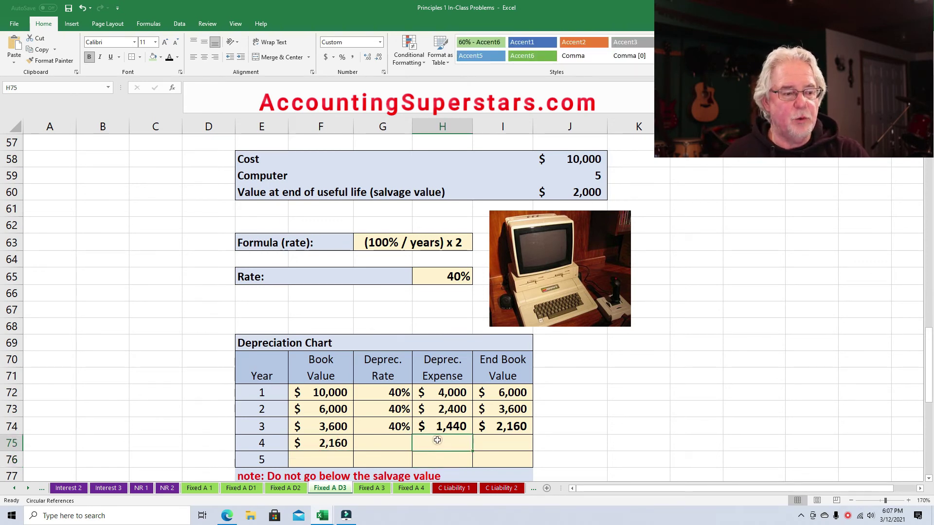
{"action": "type", "text": "160"}
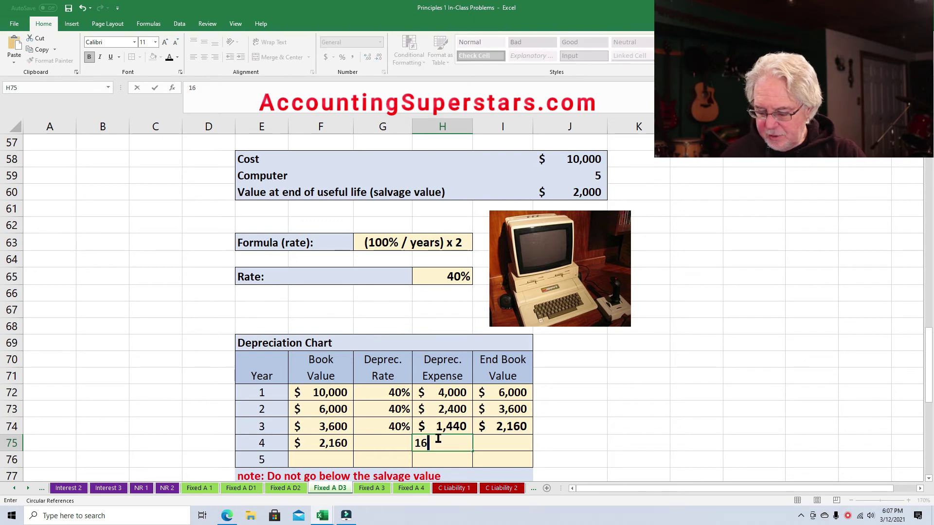
{"action": "left_click", "coordinate": [465, 463]}
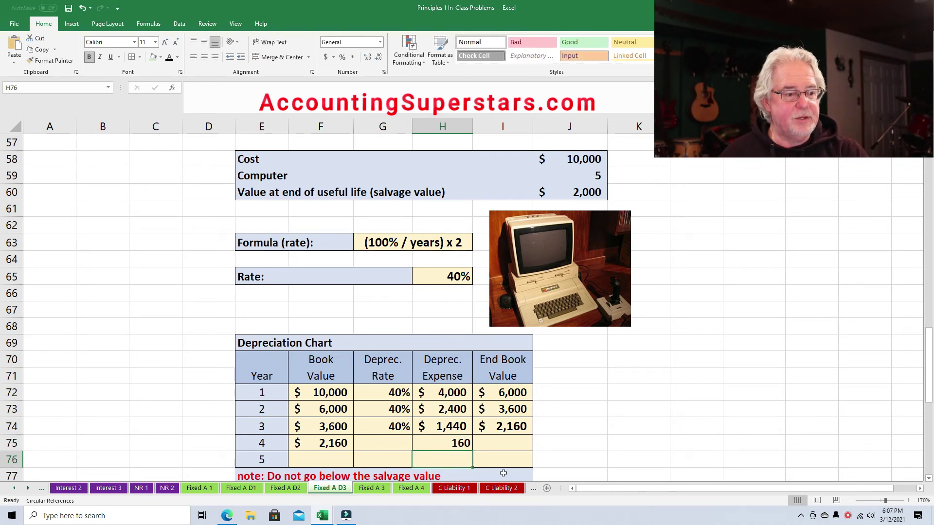
{"action": "left_click", "coordinate": [453, 443]}
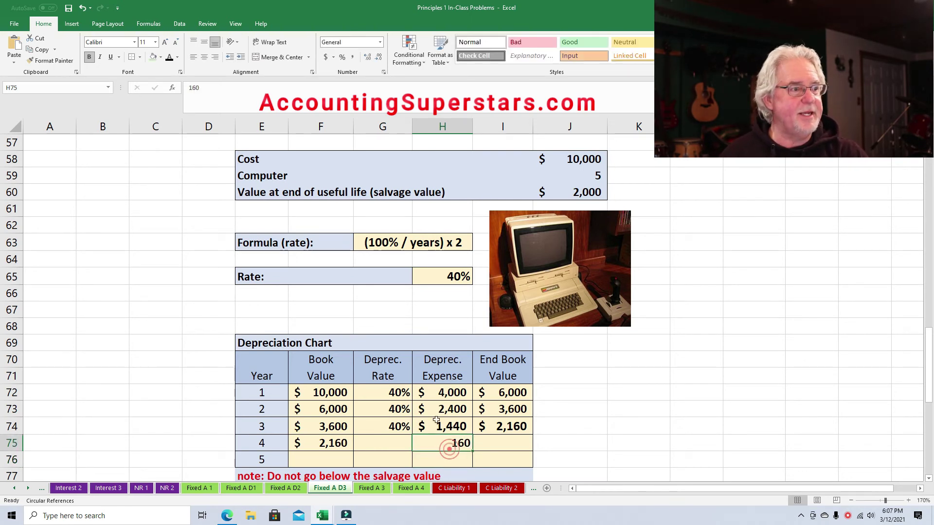
{"action": "left_click", "coordinate": [325, 56]}
{"action": "left_click", "coordinate": [379, 57]}
{"action": "left_click", "coordinate": [379, 57]}
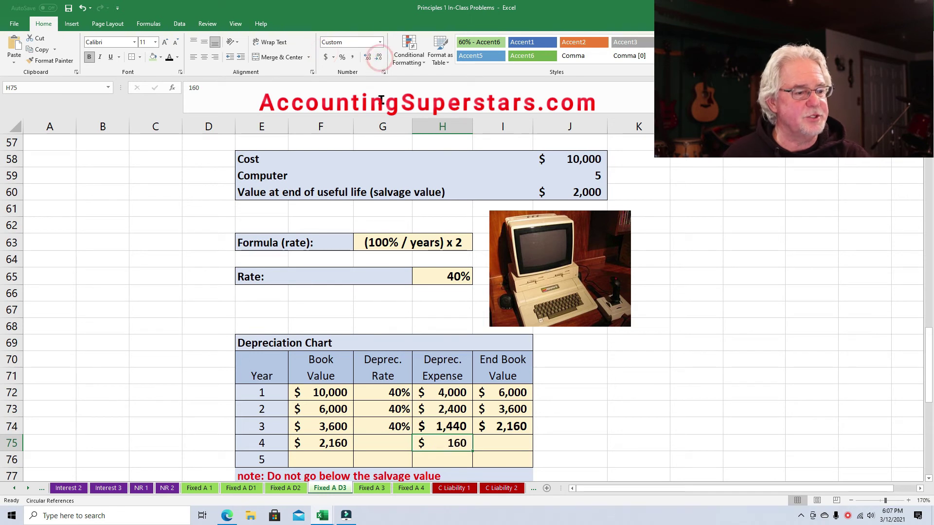
Step: Calculate year 4's end book value in I75 with the formula +F75-H75
{"action": "left_click", "coordinate": [523, 444]}
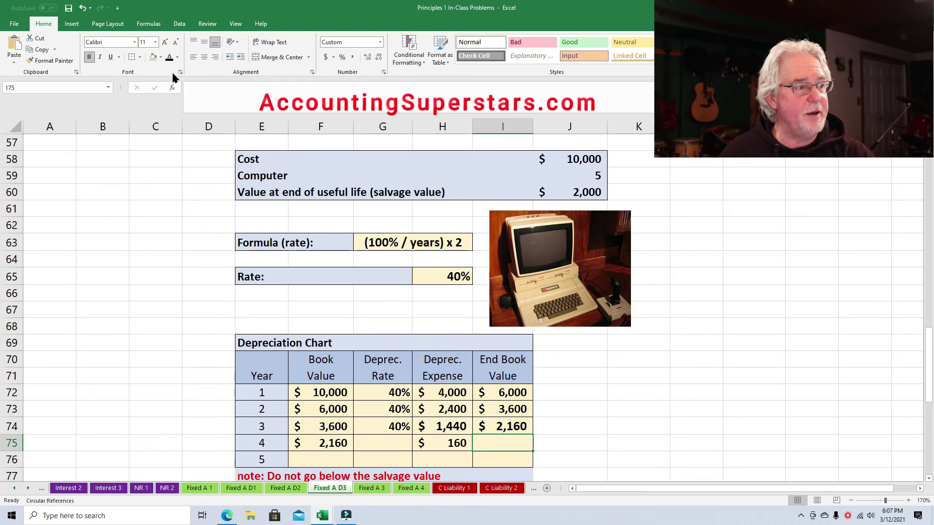
{"action": "left_click", "coordinate": [511, 443]}
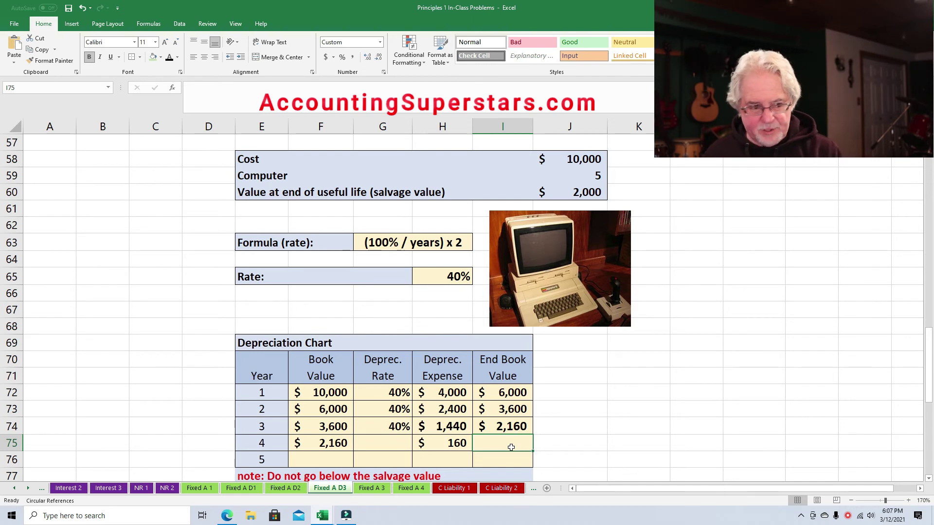
{"action": "type", "text": "+"}
{"action": "key", "text": "Left"}
{"action": "key", "text": "Left"}
{"action": "key", "text": "Left"}
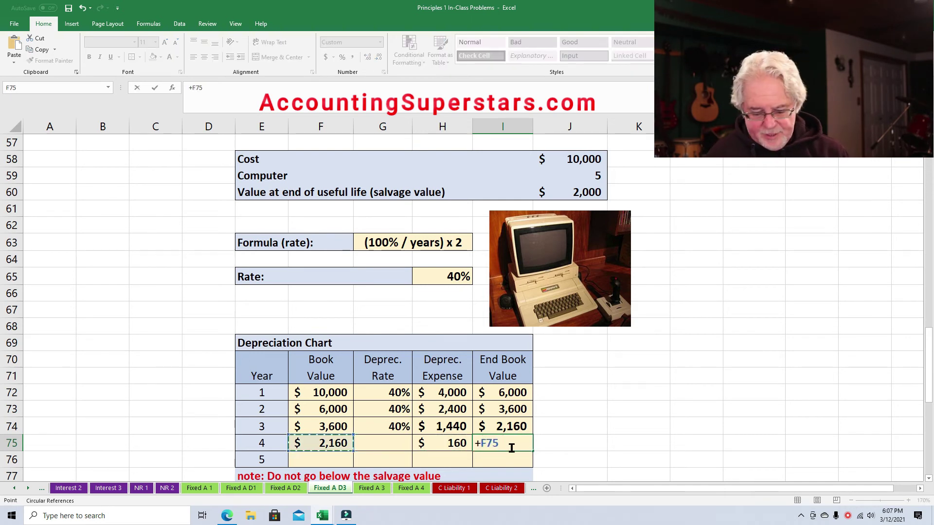
{"action": "type", "text": "-"}
{"action": "key", "text": "Left"}
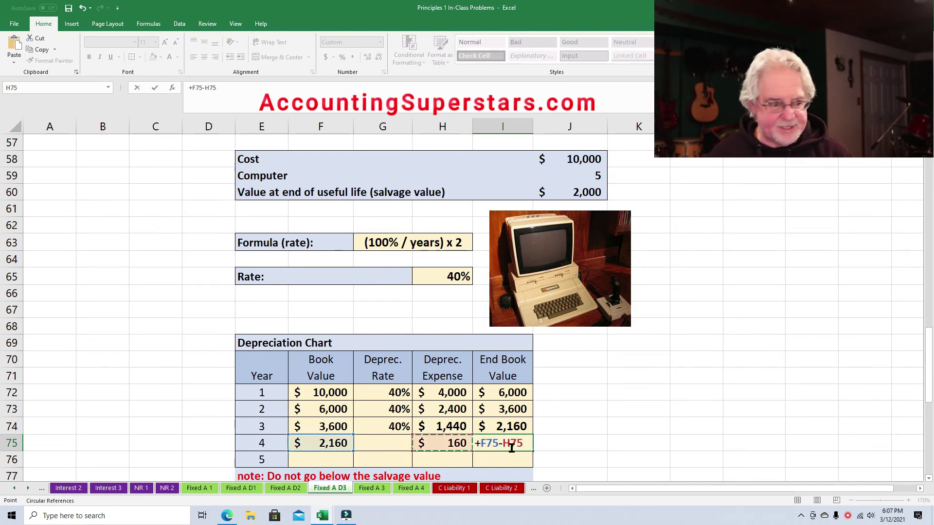
{"action": "key", "text": "Return"}
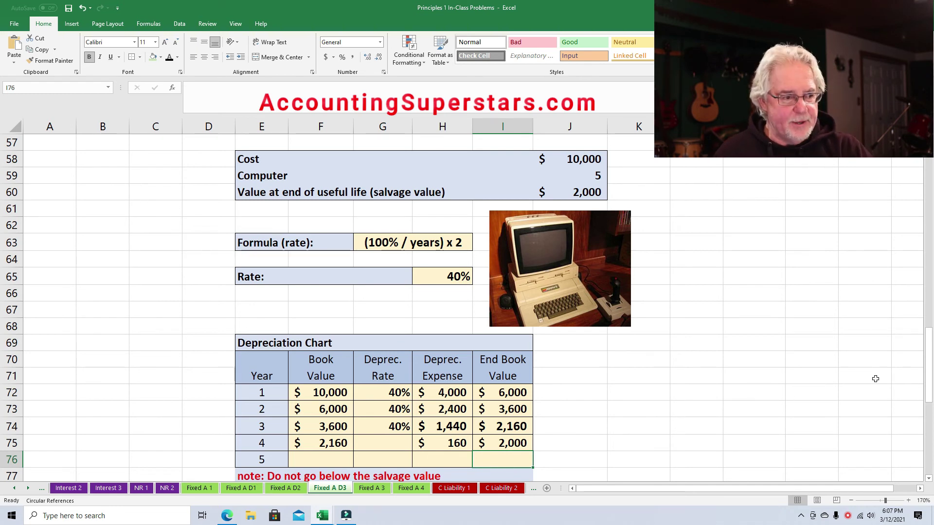
Step: Compare the final end book value in Example #1's chart (I29) with year 4's end book value in Example #2's chart (I75)
{"action": "scroll", "coordinate": [930, 360], "scroll_direction": "up", "scroll_amount": 1}
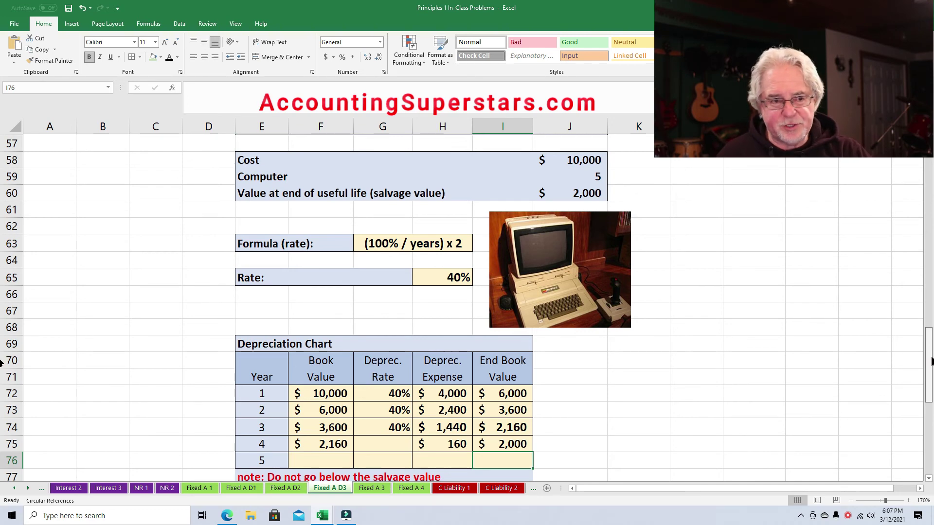
{"action": "left_click_drag", "start_coordinate": [930, 361], "coordinate": [871, 224]}
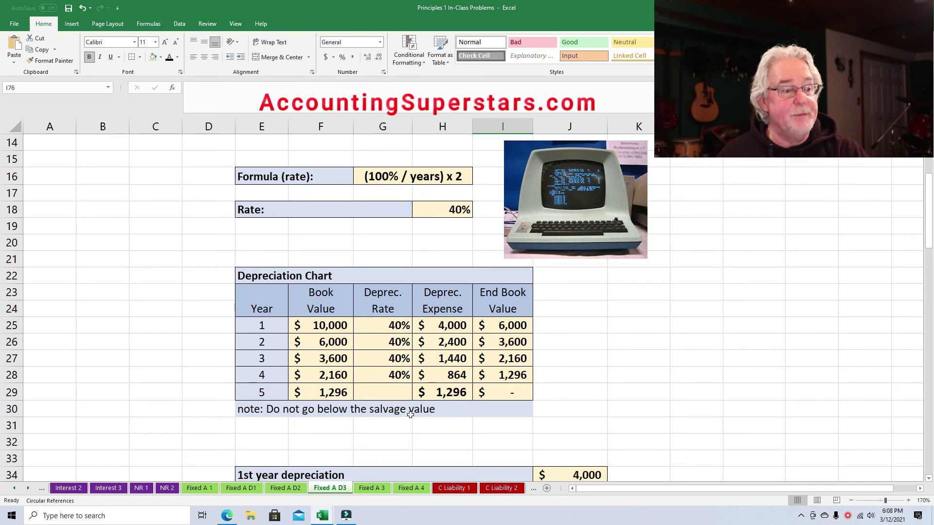
{"action": "left_click", "coordinate": [506, 395]}
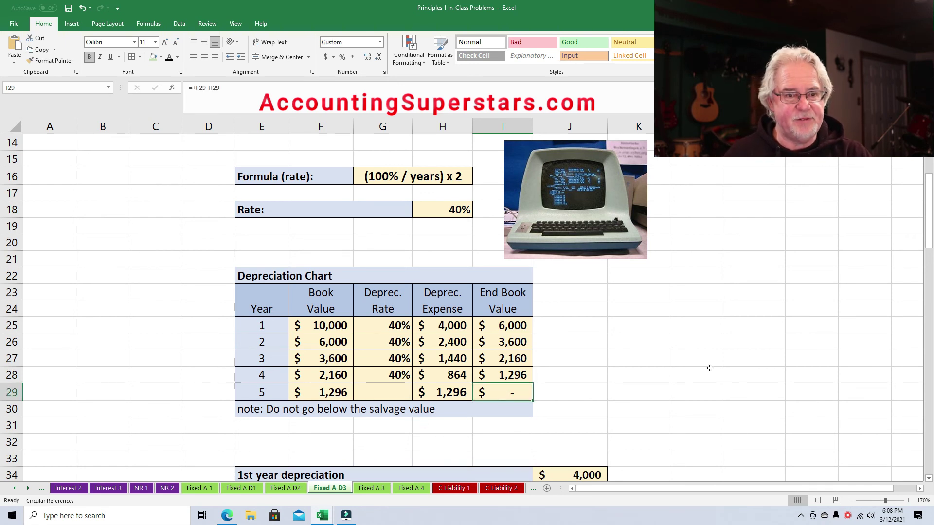
{"action": "scroll", "coordinate": [2, 262], "scroll_direction": "down", "scroll_amount": 4}
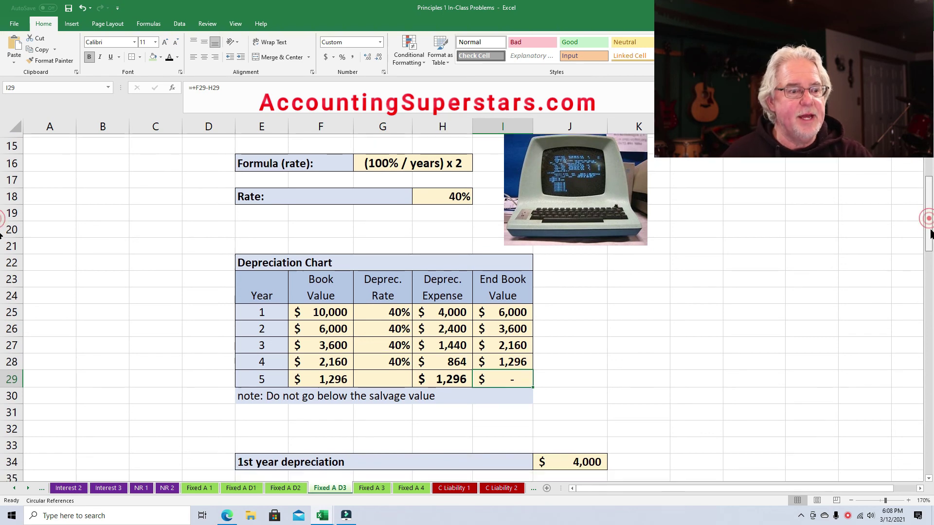
{"action": "scroll", "coordinate": [3, 263], "scroll_direction": "down", "scroll_amount": 10}
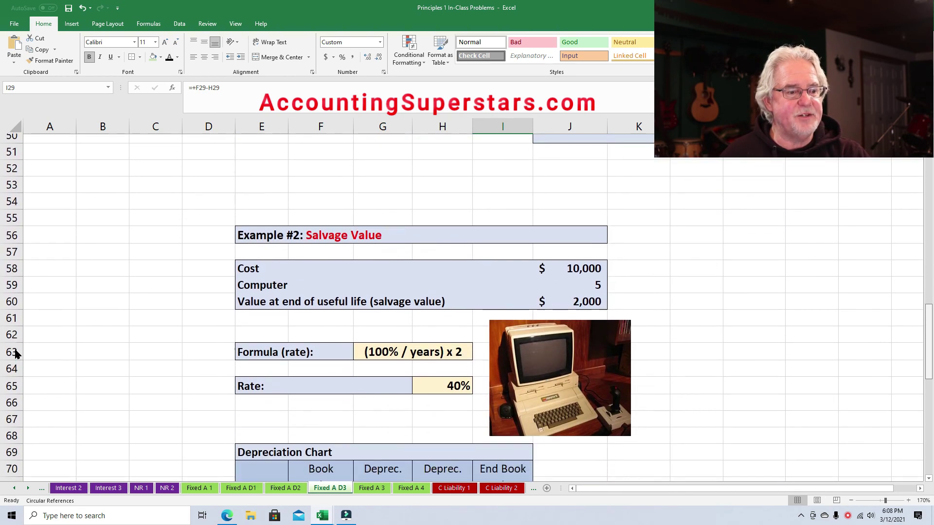
{"action": "scroll", "coordinate": [18, 376], "scroll_direction": "down", "scroll_amount": 2}
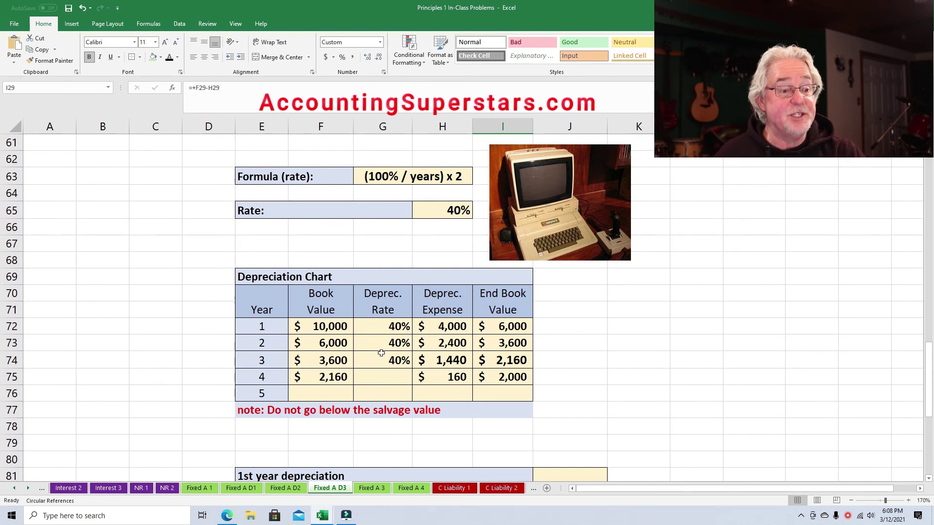
{"action": "left_click", "coordinate": [498, 379]}
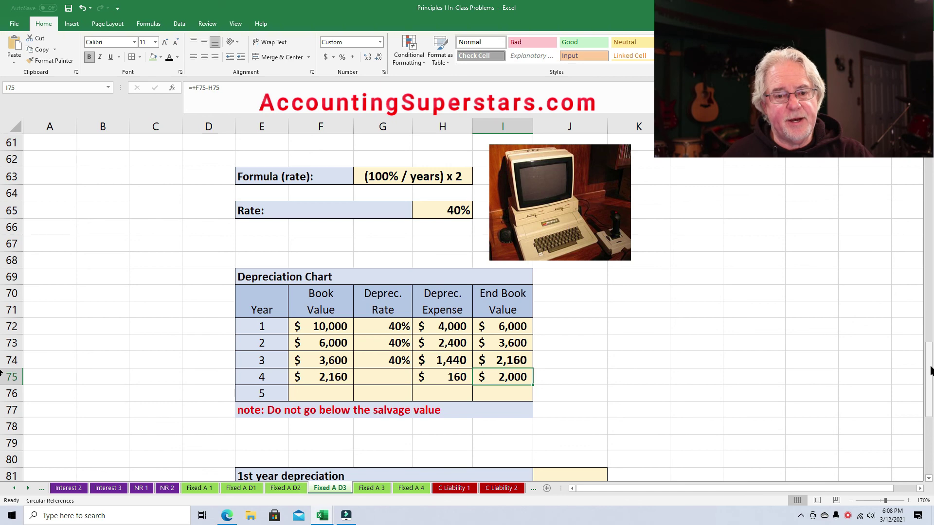
Step: Reveal Example #2's 1st year depreciation in J81 and the accounting entry in E85:K86 with black font
{"action": "scroll", "coordinate": [12, 384], "scroll_direction": "down", "scroll_amount": 3}
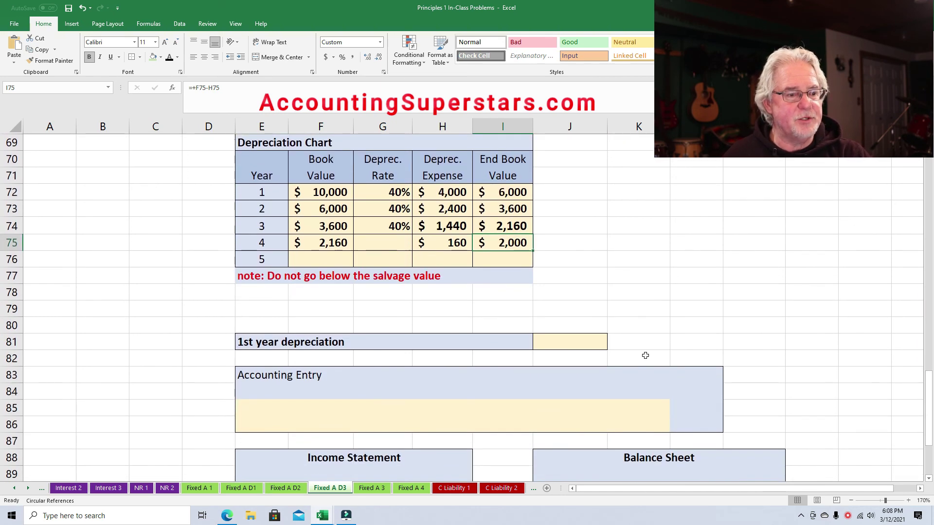
{"action": "left_click", "coordinate": [589, 346]}
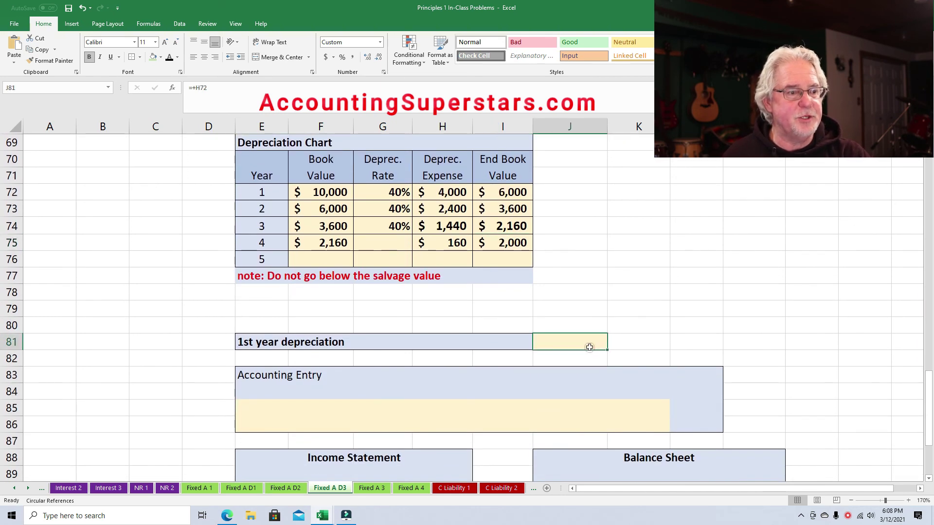
{"action": "left_click_drag", "start_coordinate": [251, 408], "coordinate": [674, 425]}
{"action": "left_click", "coordinate": [169, 61]}
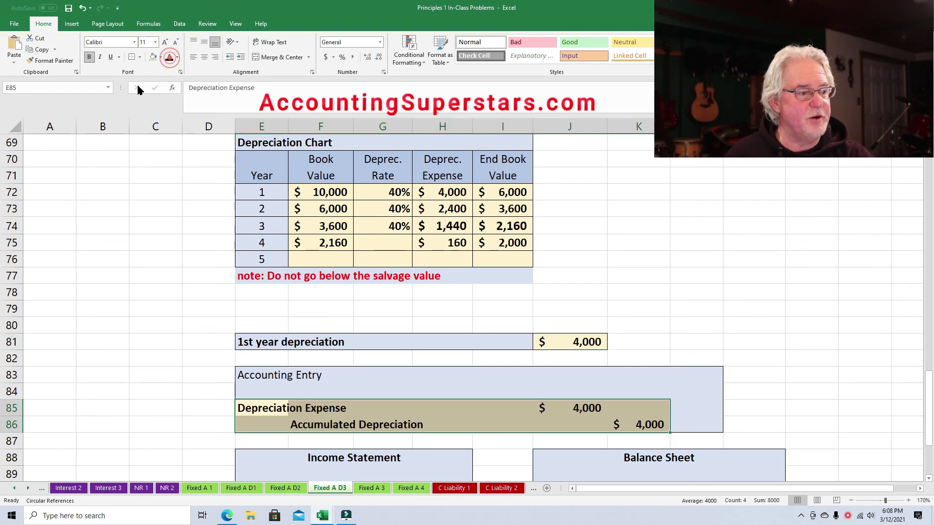
{"action": "left_click", "coordinate": [156, 325]}
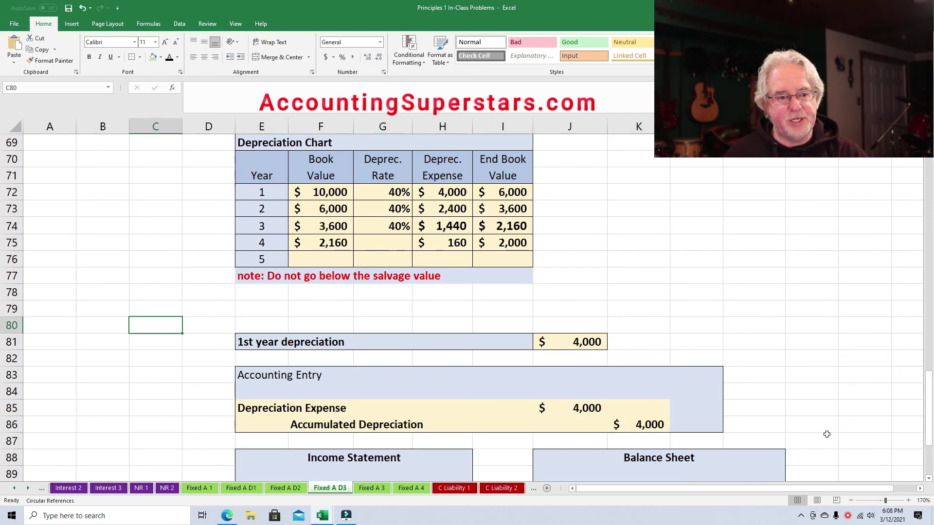
Step: Turn the Income Statement's Depreciation Expense amount in H91 black to reveal it
{"action": "left_click_drag", "start_coordinate": [929, 411], "coordinate": [929, 436]}
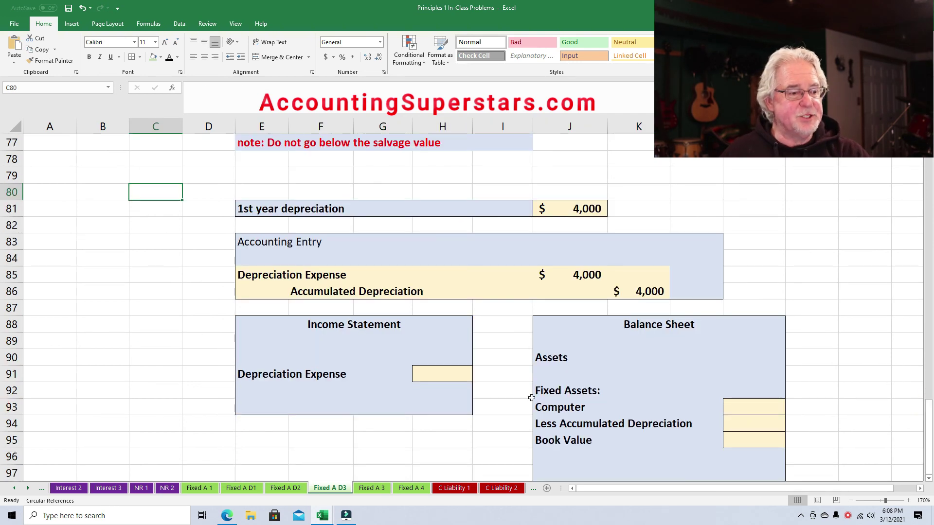
{"action": "left_click", "coordinate": [454, 371]}
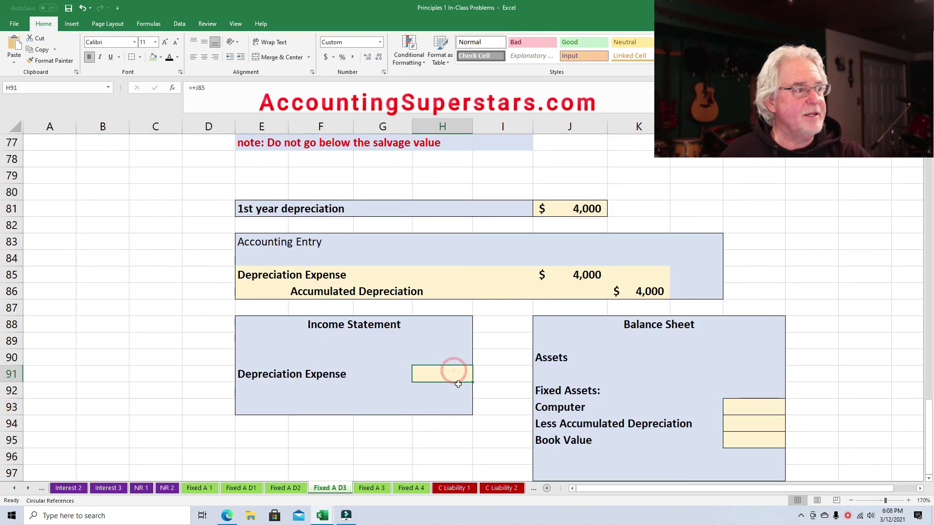
{"action": "left_click", "coordinate": [168, 57]}
Step: Apply black font to the Balance Sheet's Computer, Less Accumulated Depreciation and Book Value amounts in M93:M95
{"action": "left_click", "coordinate": [748, 408]}
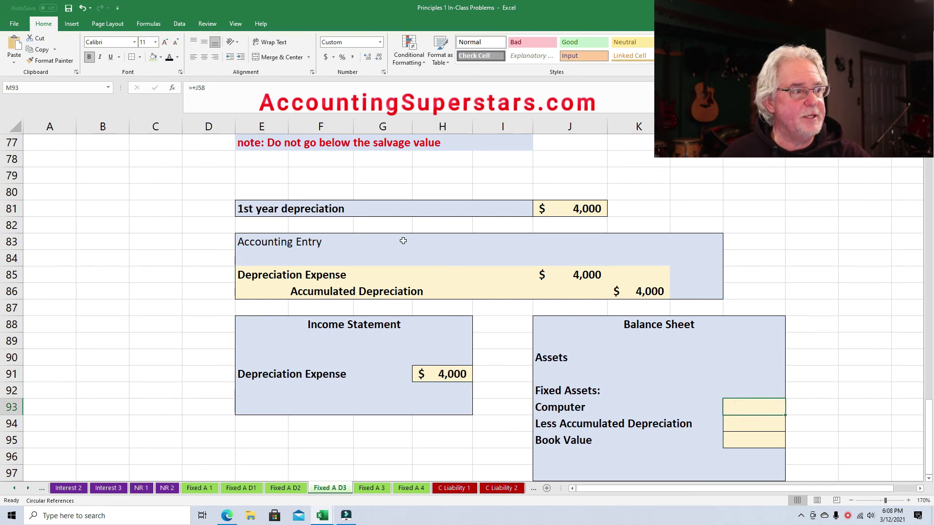
{"action": "left_click", "coordinate": [168, 57]}
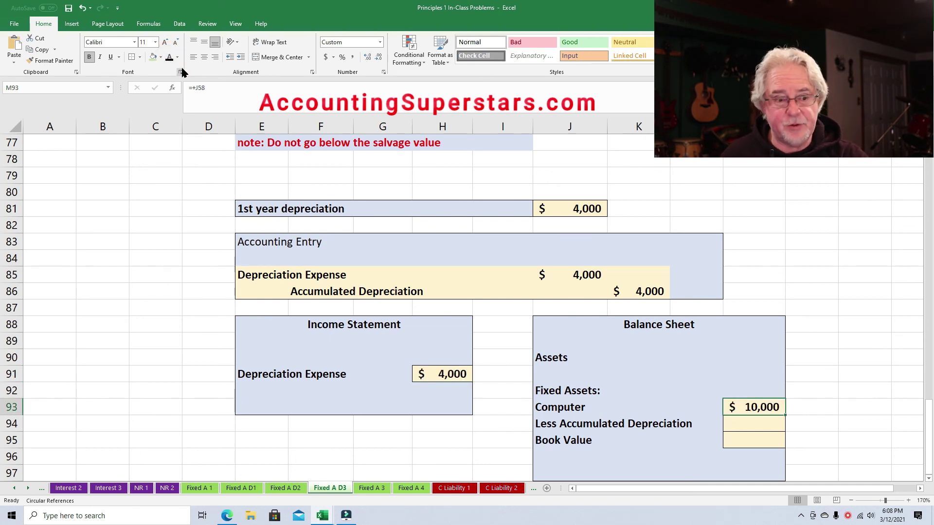
{"action": "left_click", "coordinate": [743, 428]}
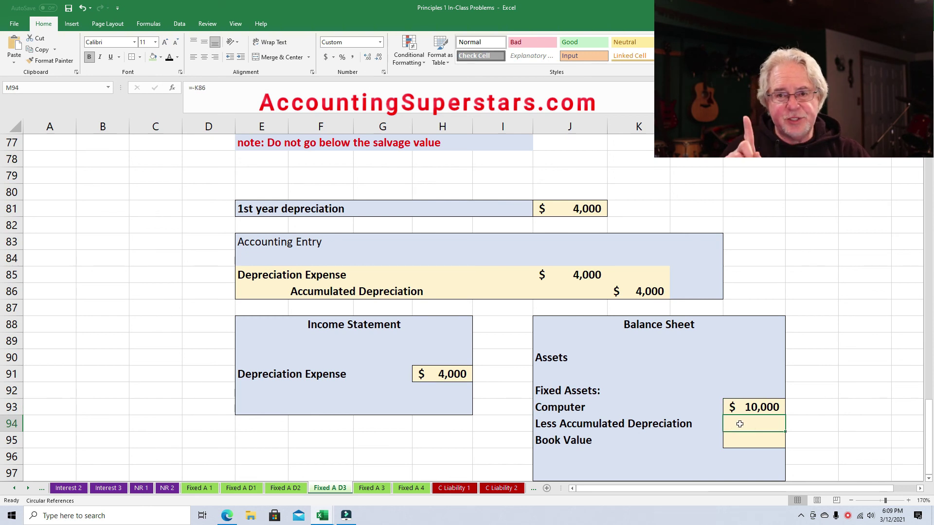
{"action": "left_click", "coordinate": [168, 57]}
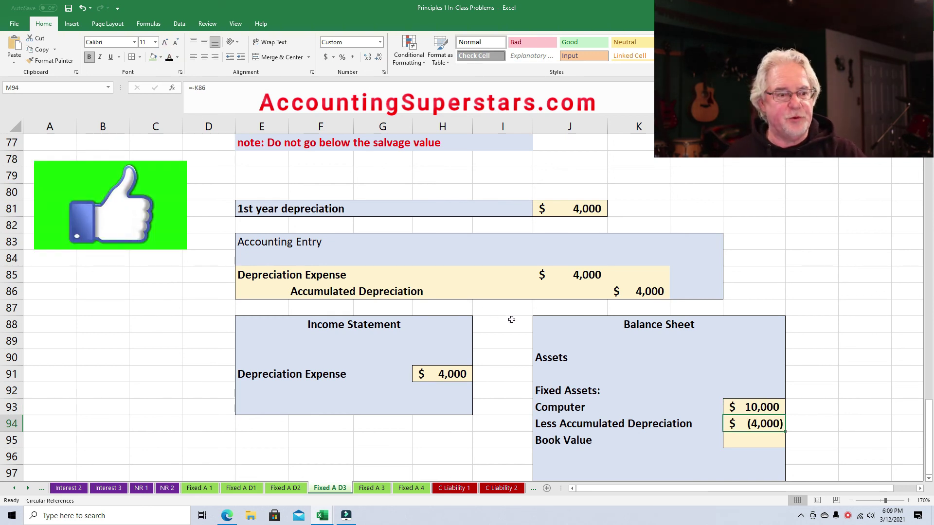
{"action": "left_click", "coordinate": [750, 438]}
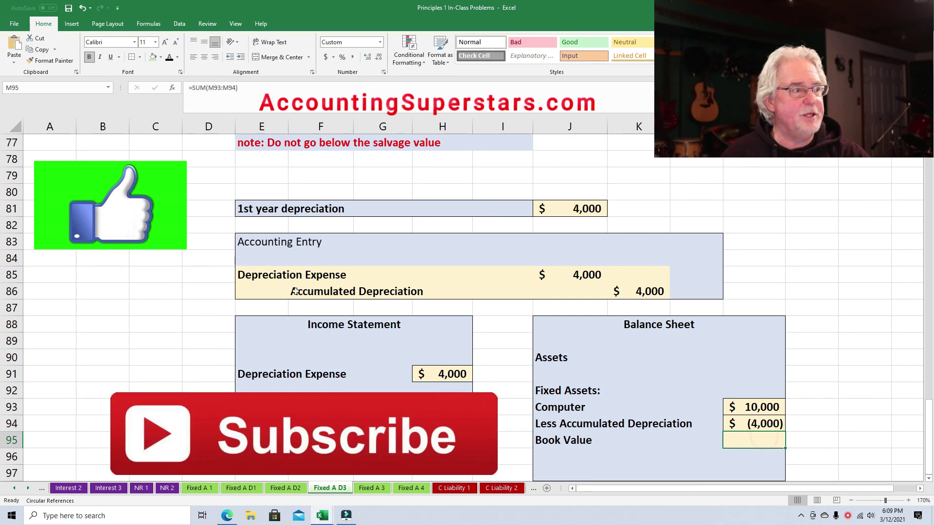
{"action": "left_click", "coordinate": [169, 57]}
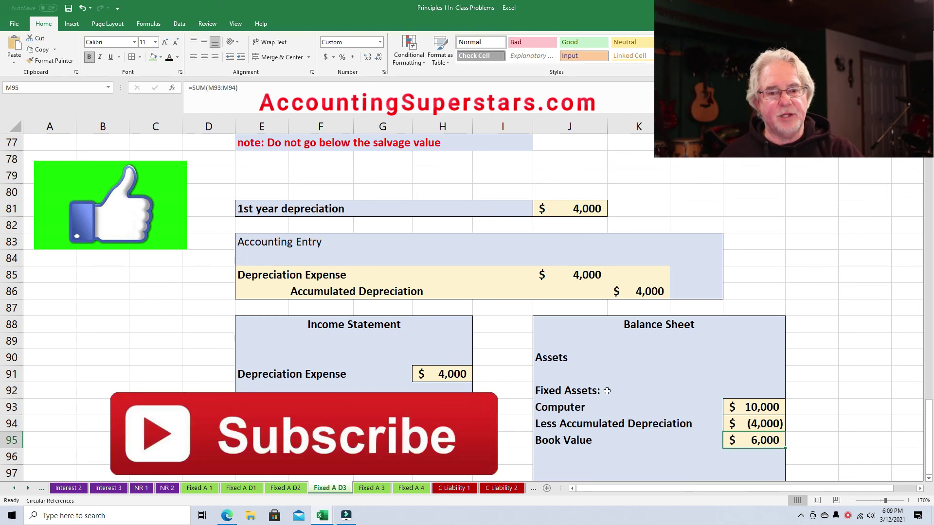